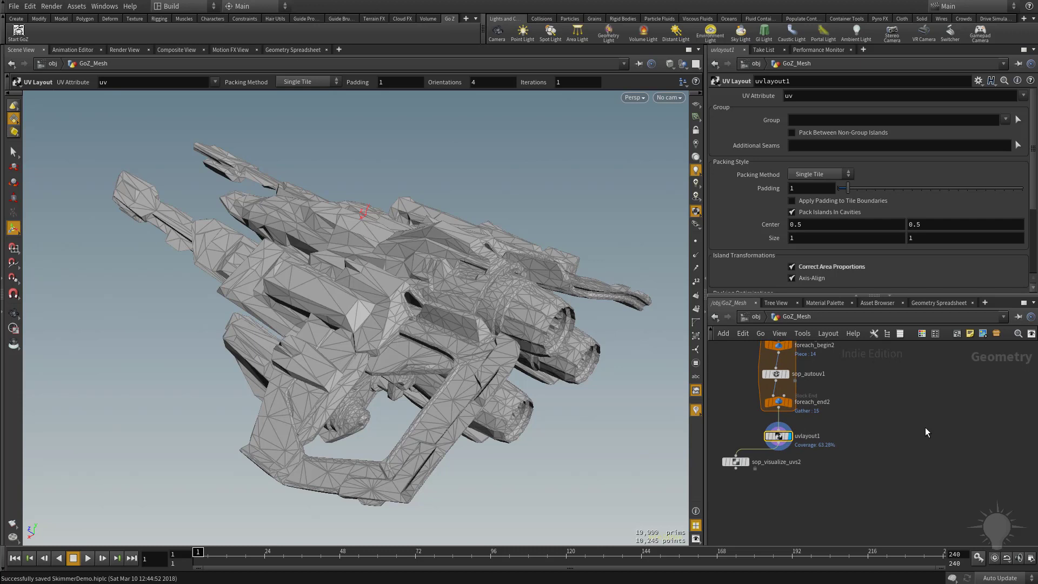
# Add a Group Create node below uvlayout1 and wire uvlayout1's output into it
pyautogui.moveTo(922, 412); pyautogui.dragTo(911, 446, button='middle')
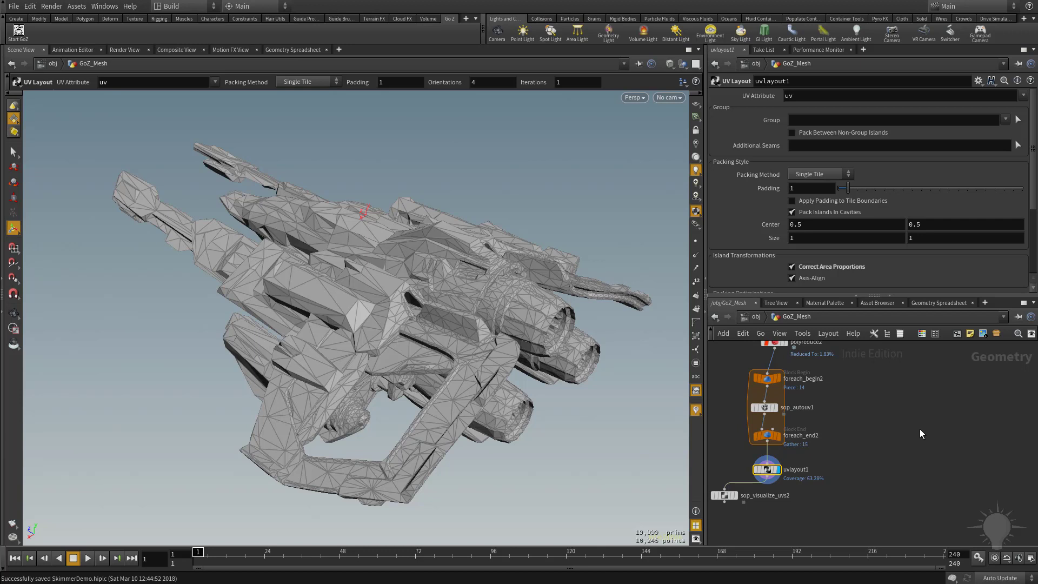
pyautogui.moveTo(920, 429); pyautogui.dragTo(962, 409, button='middle')
pyautogui.scroll(1, 963, 408)
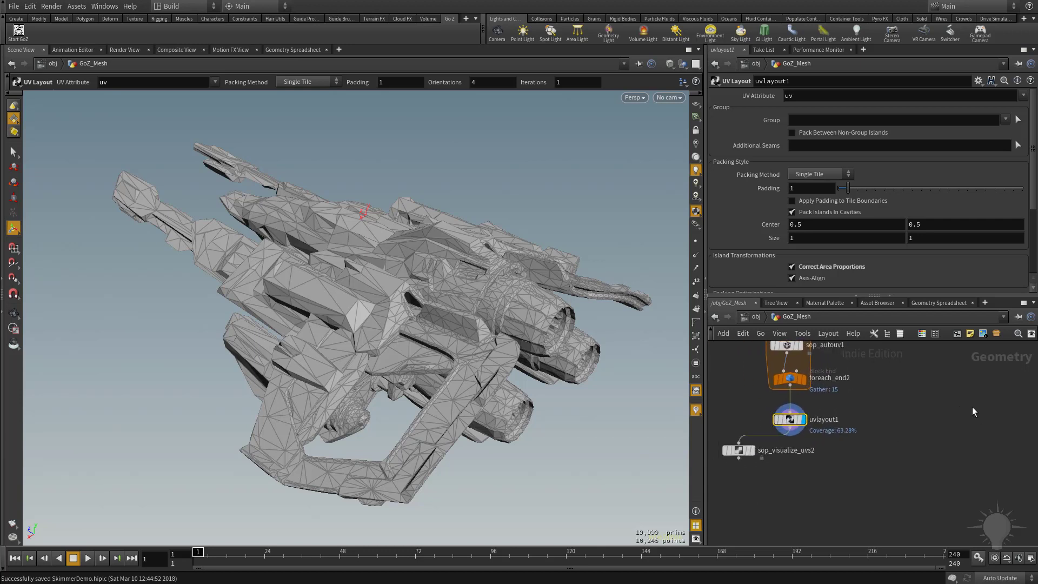
pyautogui.press('Tab')
pyautogui.write('grou')
pyautogui.press('Return')
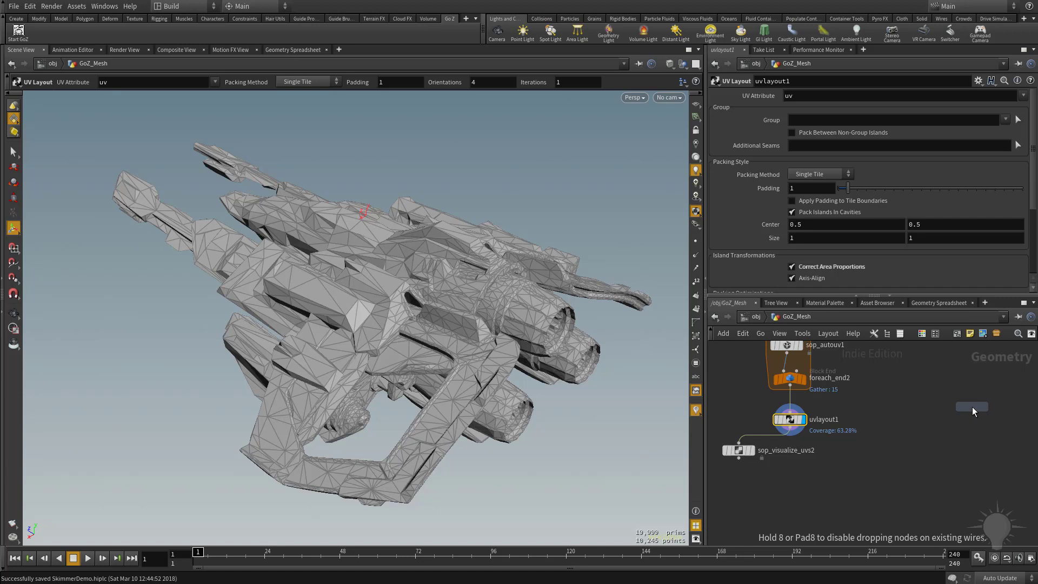
pyautogui.click(805, 505)
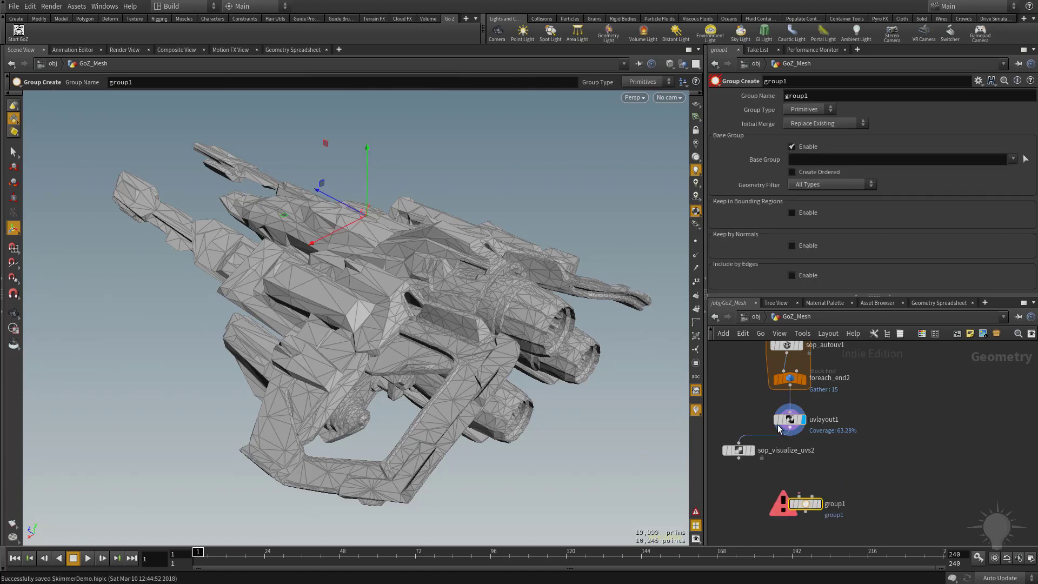
pyautogui.click(790, 435)
pyautogui.click(802, 504)
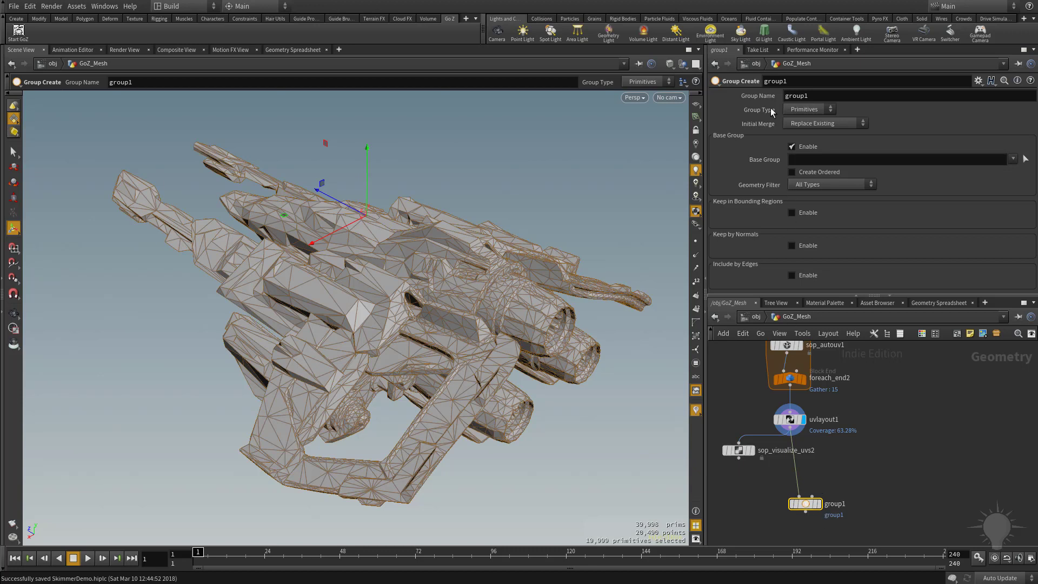
# Set the group's Group Name to GameRes
pyautogui.click(814, 92)
pyautogui.write('GameRes')
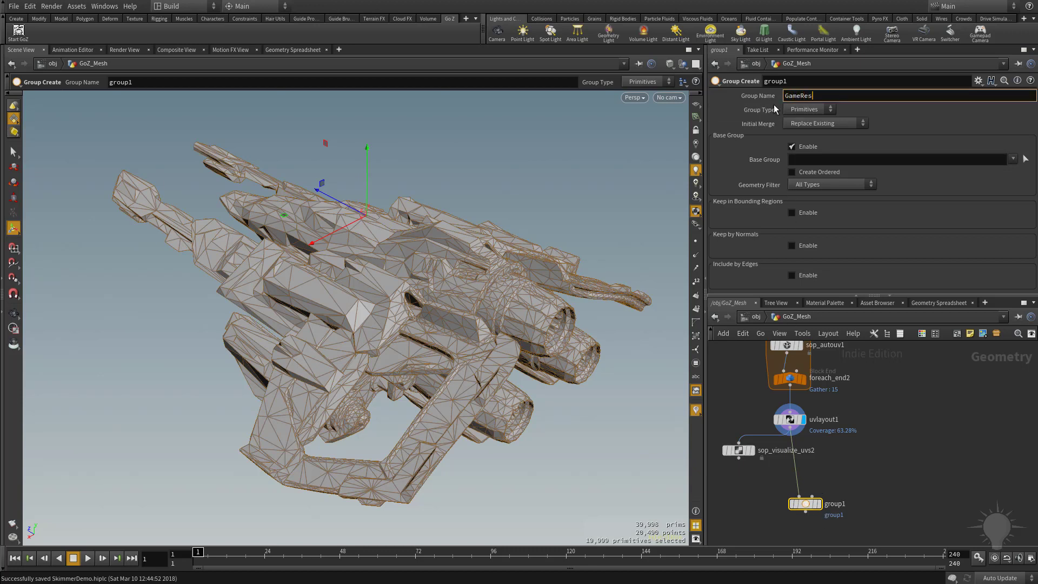
pyautogui.press('Return')
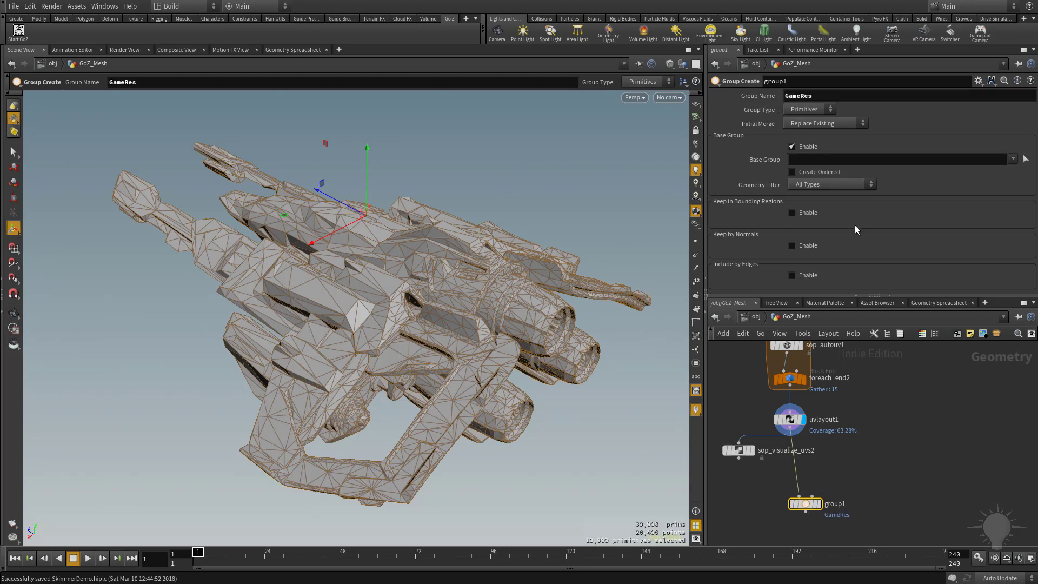
# Add a Merge node below group1, fed by group1's output
pyautogui.moveTo(866, 398); pyautogui.dragTo(850, 348, button='middle')
pyautogui.moveTo(791, 455); pyautogui.dragTo(806, 443)
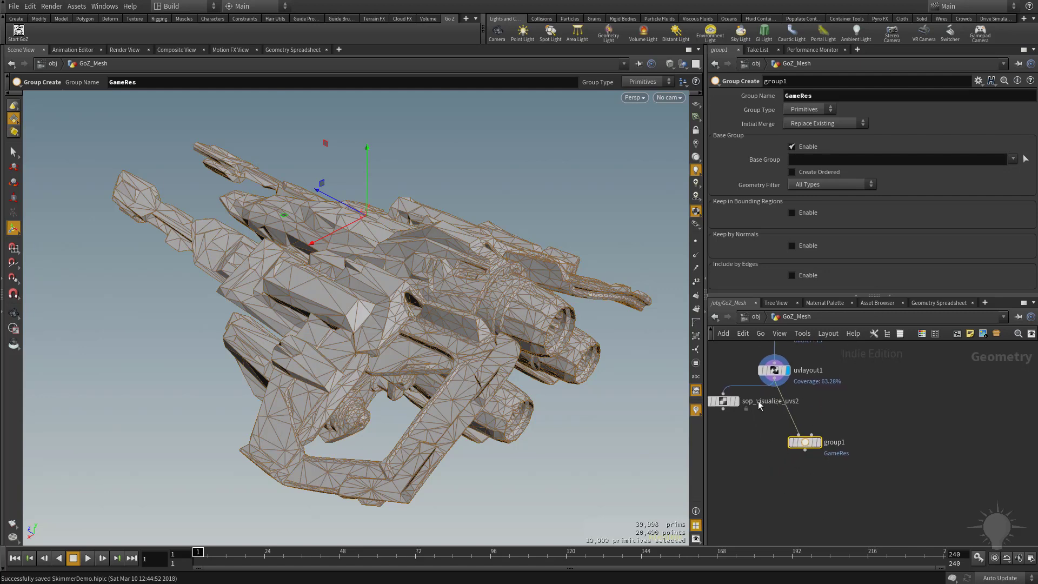
pyautogui.click(866, 481)
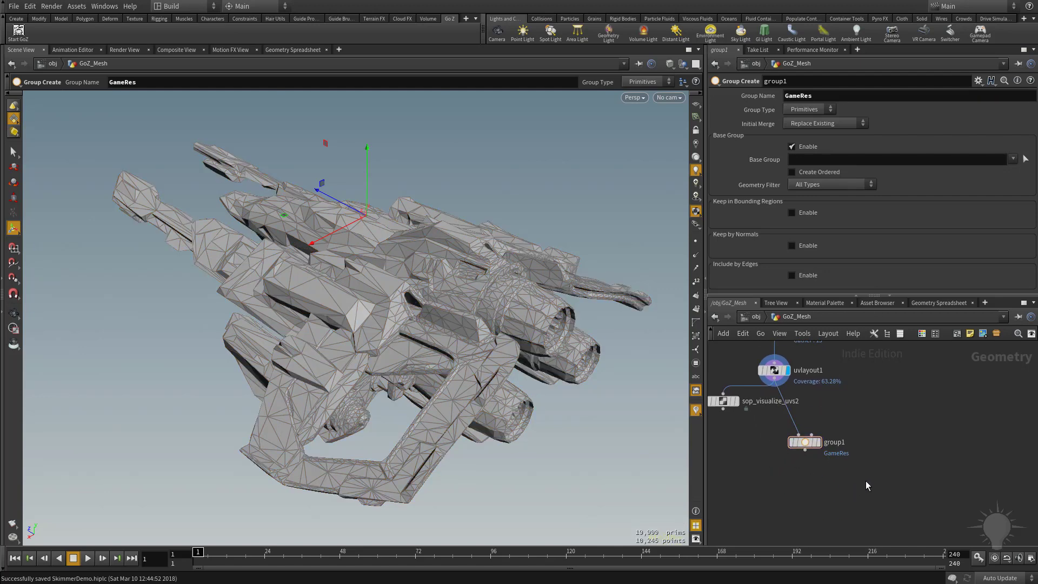
pyautogui.press('Tab')
pyautogui.write('mer')
pyautogui.press('Return')
pyautogui.click(819, 480)
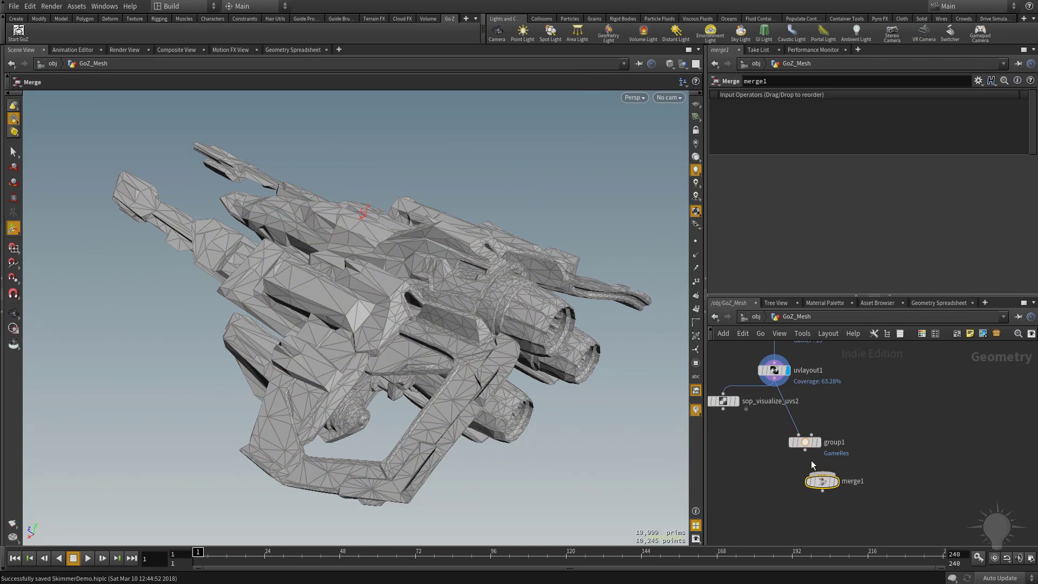
pyautogui.click(814, 478)
# Wire file2's output into merge1 as its second input
pyautogui.scroll(-3, 878, 424)
pyautogui.moveTo(888, 452); pyautogui.dragTo(896, 513, button='middle')
pyautogui.moveTo(902, 383); pyautogui.dragTo(908, 496, button='middle')
pyautogui.moveTo(909, 346); pyautogui.dragTo(904, 474, button='middle')
pyautogui.scroll(3, 901, 460)
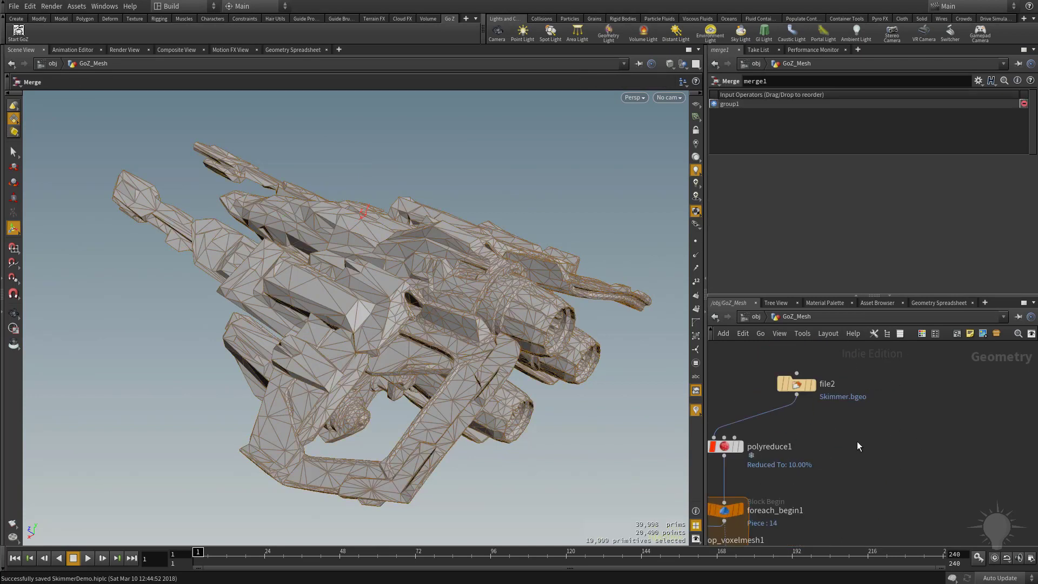
pyautogui.moveTo(856, 441); pyautogui.dragTo(882, 447, button='middle')
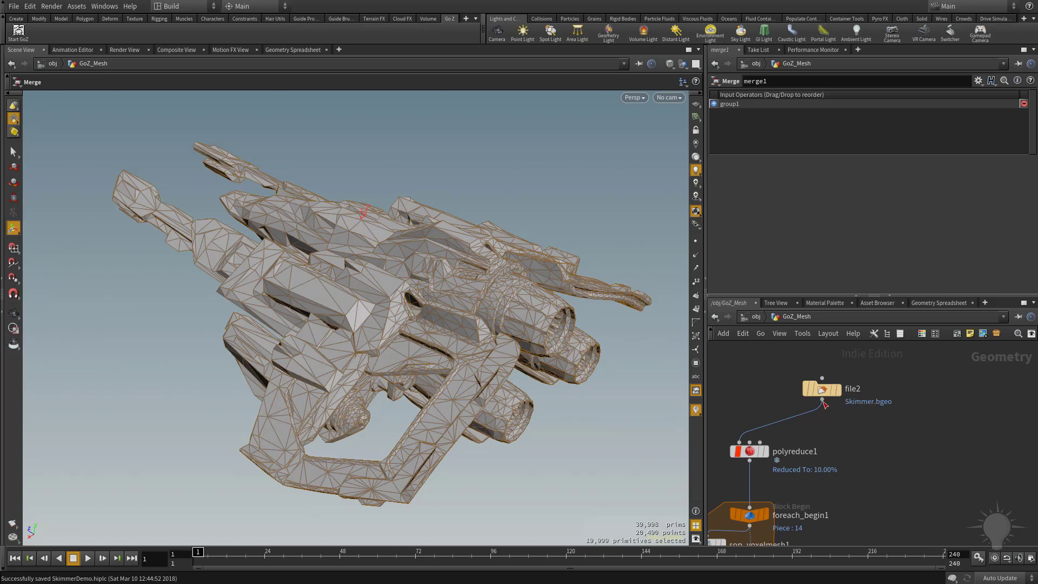
pyautogui.click(823, 404)
pyautogui.moveTo(900, 528); pyautogui.dragTo(899, 368, button='middle')
pyautogui.moveTo(913, 523); pyautogui.dragTo(919, 373, button='middle')
pyautogui.moveTo(928, 470); pyautogui.dragTo(960, 352, button='middle')
pyautogui.moveTo(941, 478); pyautogui.dragTo(952, 380, button='middle')
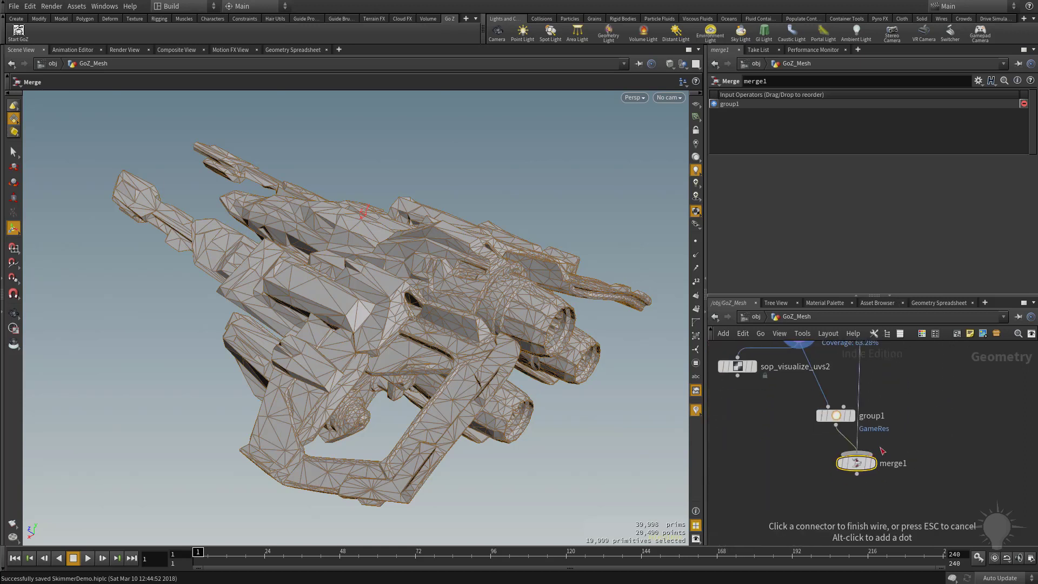
pyautogui.click(883, 451)
# Add a Normal node beside file2 and set its Cusp Angle to 67.3
pyautogui.scroll(-3, 934, 400)
pyautogui.moveTo(932, 414); pyautogui.dragTo(911, 521, button='middle')
pyautogui.moveTo(921, 409); pyautogui.dragTo(915, 540, button='middle')
pyautogui.scroll(2, 910, 480)
pyautogui.moveTo(923, 478); pyautogui.dragTo(901, 439, button='middle')
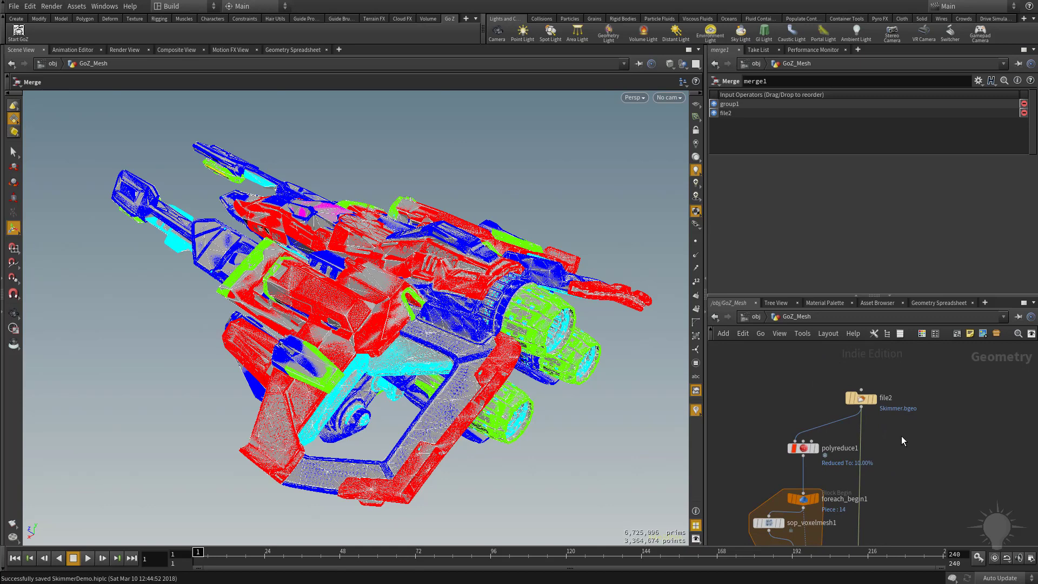
pyautogui.press('Tab')
pyautogui.write('normal')
pyautogui.press('Return')
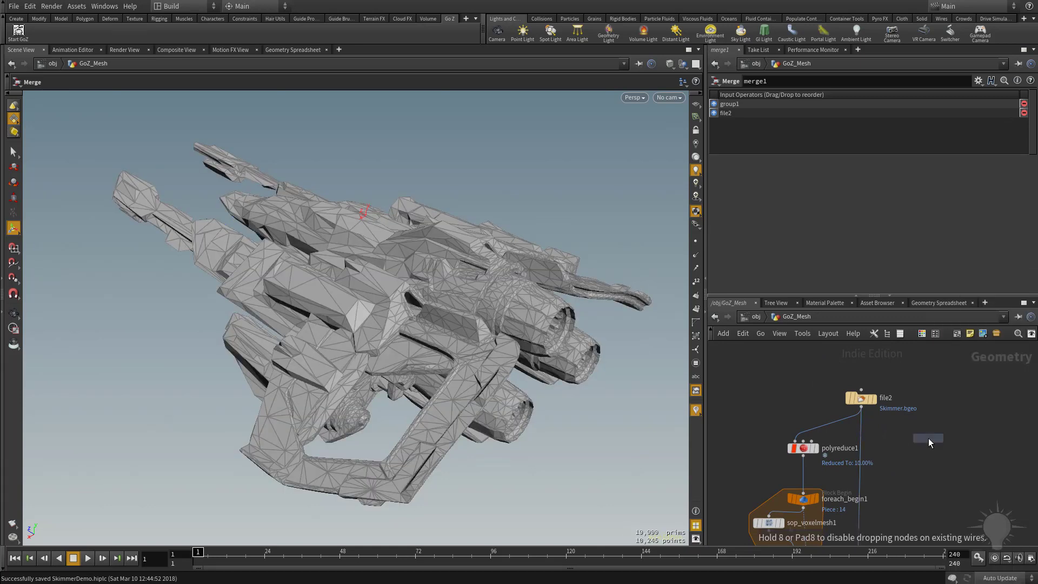
pyautogui.click(928, 438)
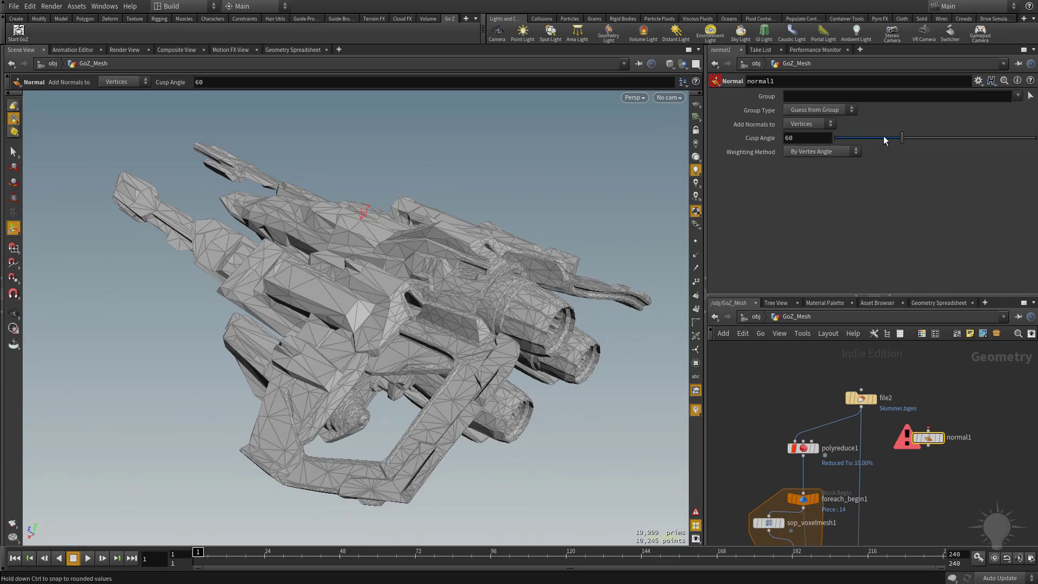
pyautogui.moveTo(902, 138); pyautogui.dragTo(910, 138)
# Add a GameDev Quick Material node with Rounded Edge enabled, fed by file2, then delete it together with the Normal node
pyautogui.click(928, 483)
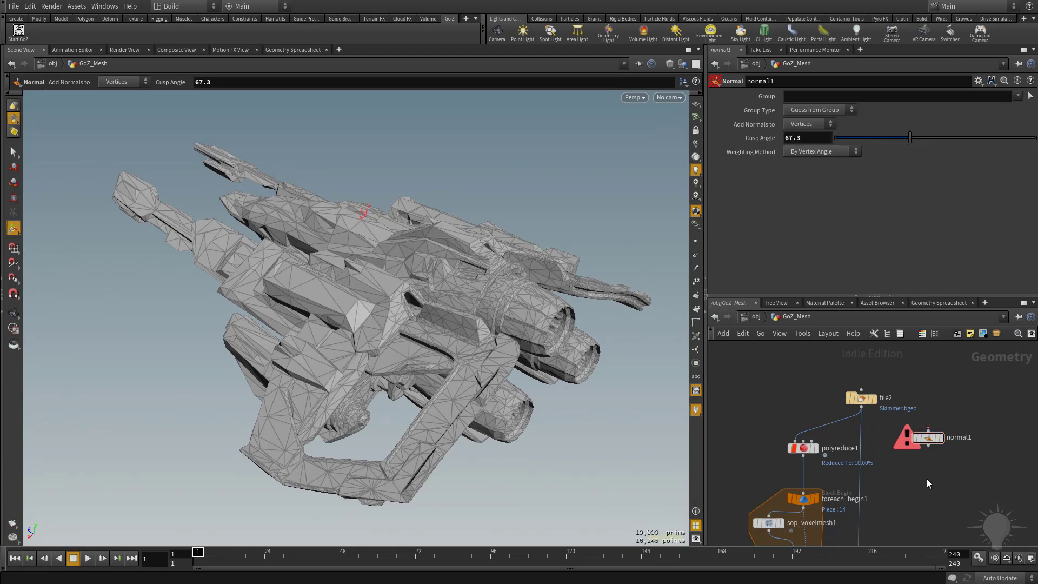
pyautogui.press('Tab')
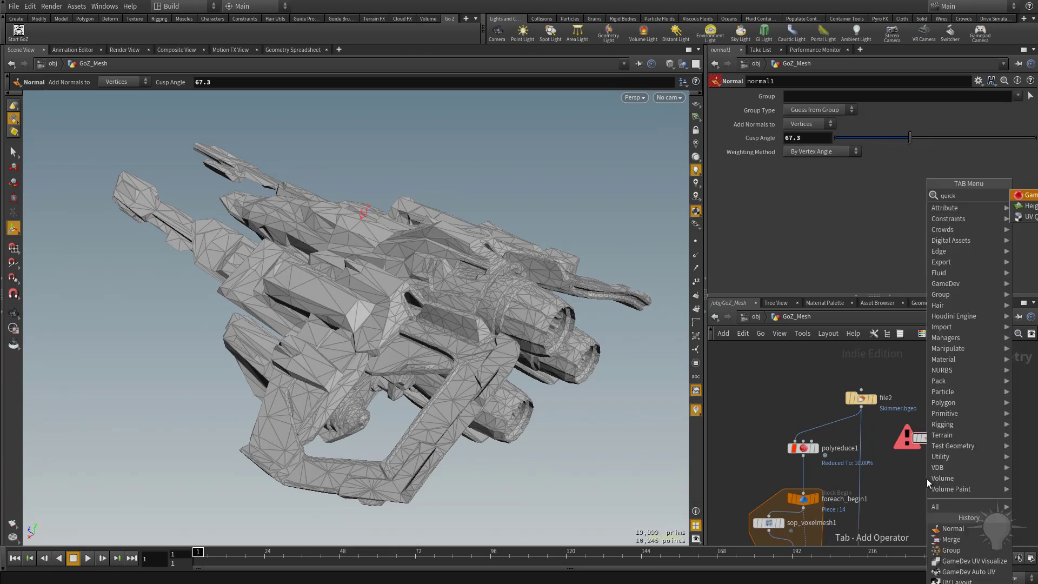
pyautogui.press('Return')
pyautogui.click(926, 478)
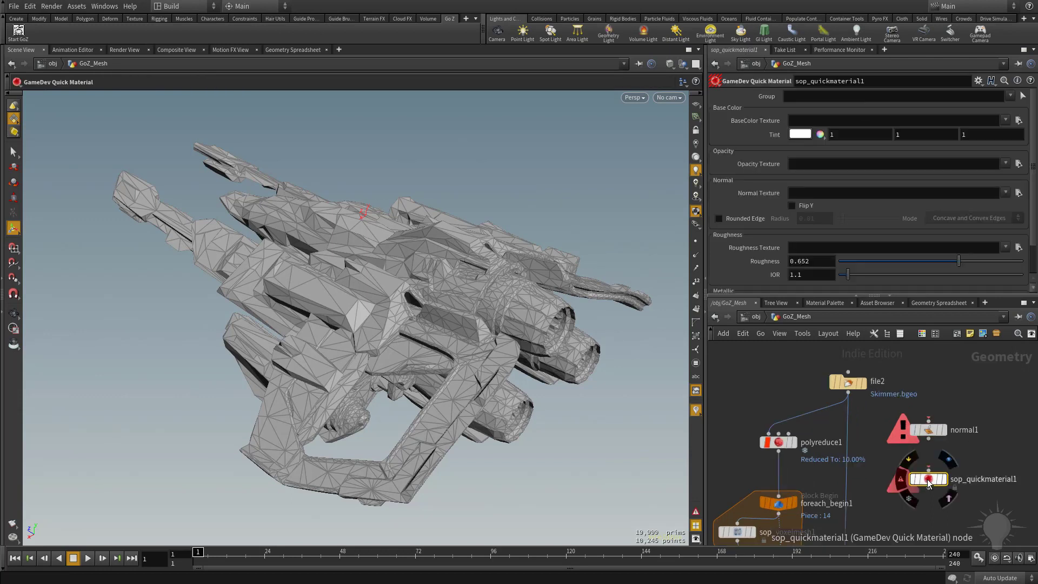
pyautogui.click(751, 221)
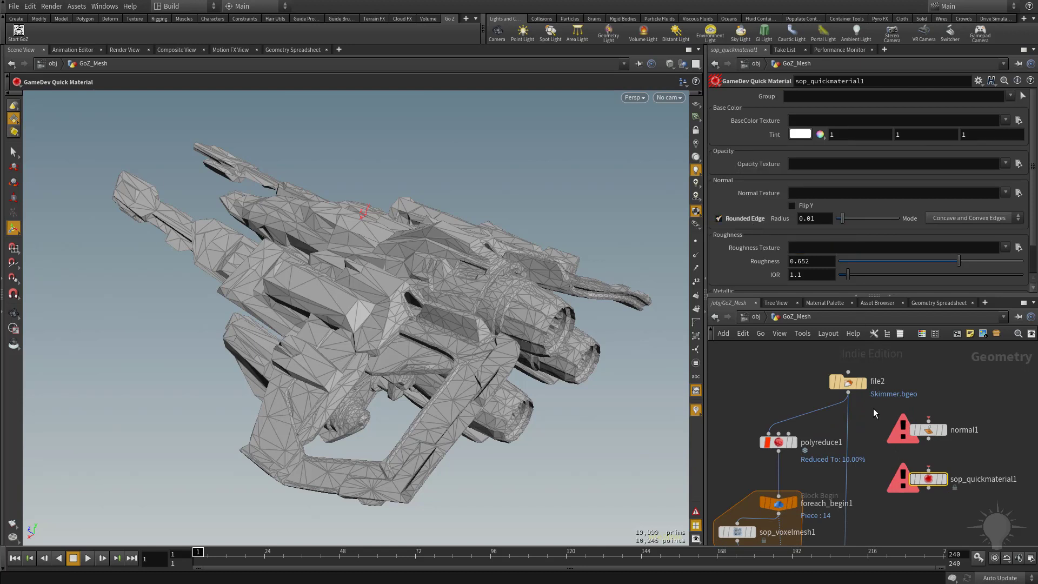
pyautogui.moveTo(848, 400); pyautogui.dragTo(917, 486)
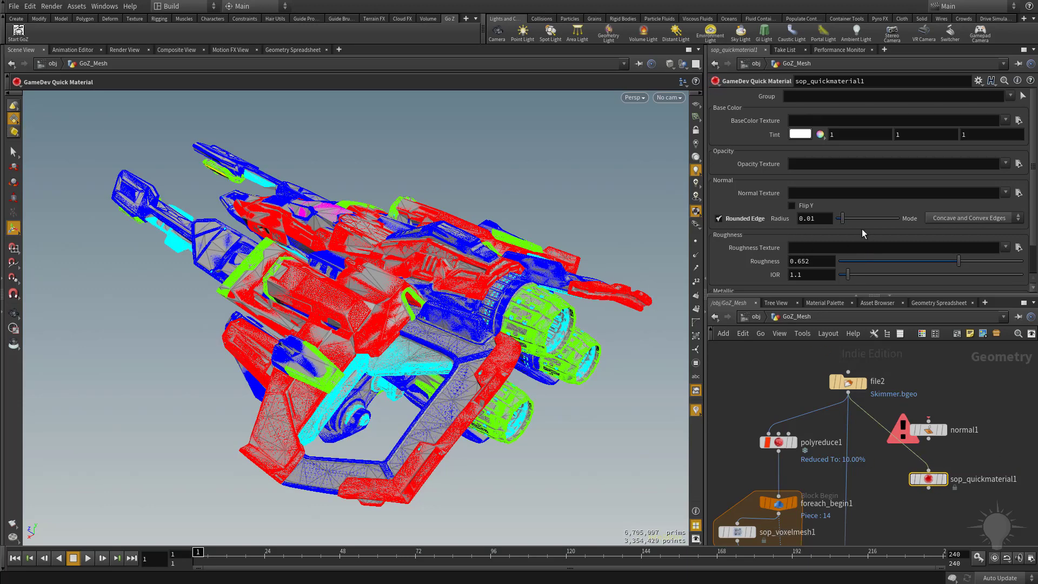
pyautogui.moveTo(982, 486); pyautogui.dragTo(959, 486, button='middle')
pyautogui.press('alt')
pyautogui.keyDown('alt'); pyautogui.moveTo(487, 287); pyautogui.dragTo(468, 280); pyautogui.keyUp('alt')
pyautogui.moveTo(987, 398); pyautogui.dragTo(928, 518)
pyautogui.press('Delete')
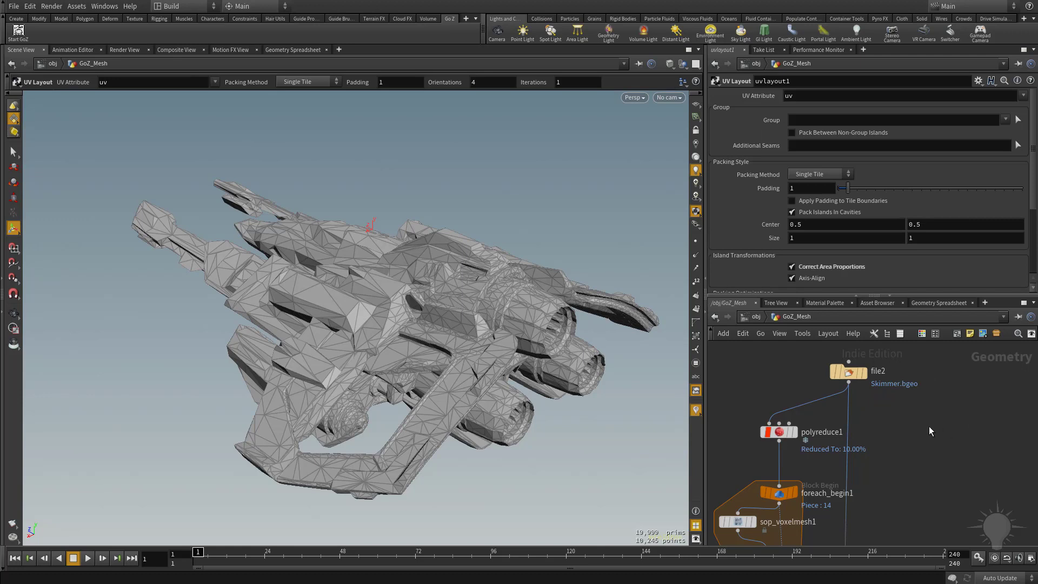
# Add a Null node to the right of the network, beside file2
pyautogui.scroll(-3, 929, 445)
pyautogui.moveTo(965, 533); pyautogui.dragTo(857, 373, button='middle')
pyautogui.moveTo(882, 434); pyautogui.dragTo(943, 316, button='middle')
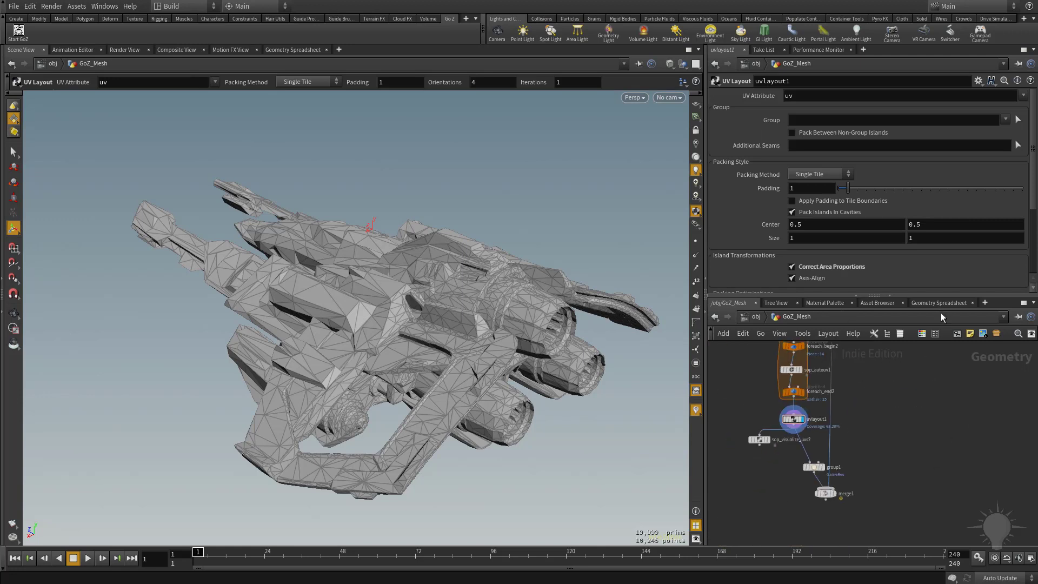
pyautogui.moveTo(911, 406); pyautogui.dragTo(898, 524, button='middle')
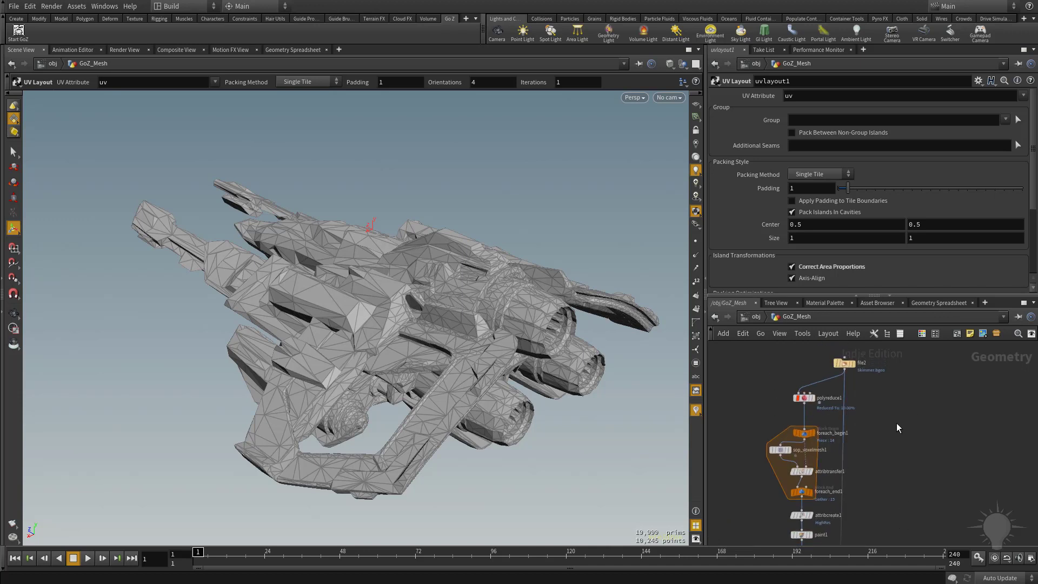
pyautogui.keyDown('alt'); pyautogui.moveTo(845, 418); pyautogui.dragTo(888, 380); pyautogui.keyUp('alt')
pyautogui.scroll(-3, 948, 455)
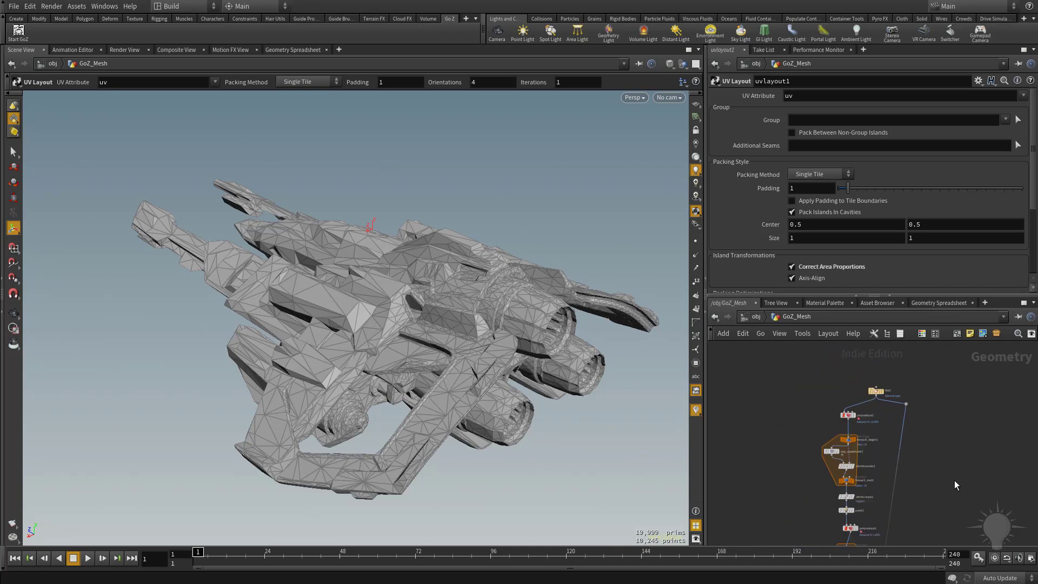
pyautogui.moveTo(951, 537); pyautogui.dragTo(932, 432, button='middle')
pyautogui.moveTo(932, 485); pyautogui.dragTo(927, 432, button='middle')
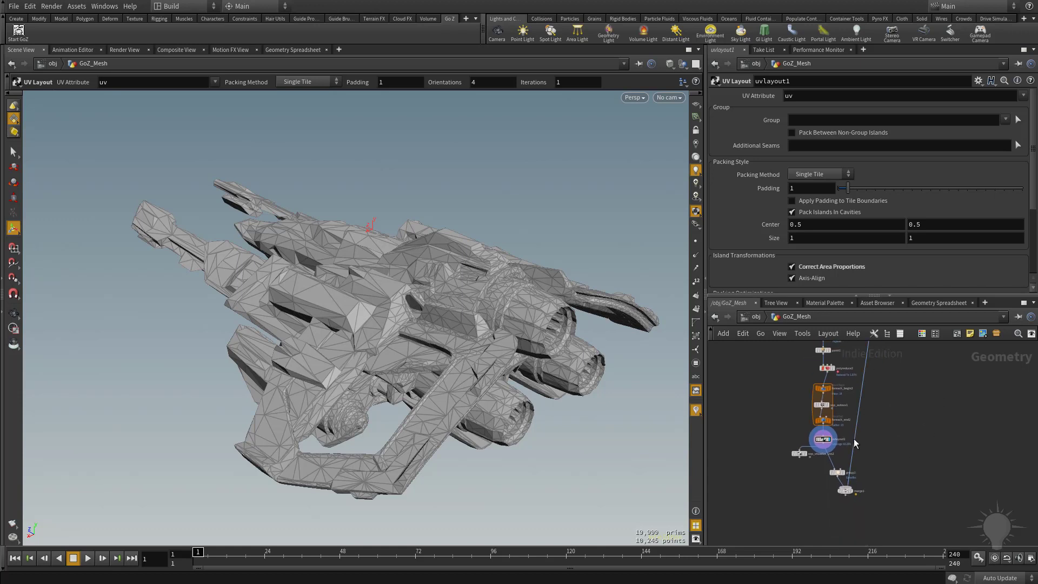
pyautogui.moveTo(854, 439); pyautogui.dragTo(874, 453, button='middle')
pyautogui.keyDown('alt'); pyautogui.moveTo(874, 454); pyautogui.dragTo(907, 462); pyautogui.keyUp('alt')
pyautogui.moveTo(929, 437); pyautogui.dragTo(925, 533, button='middle')
pyautogui.scroll(3, 919, 403)
pyautogui.moveTo(922, 390); pyautogui.dragTo(935, 493, button='middle')
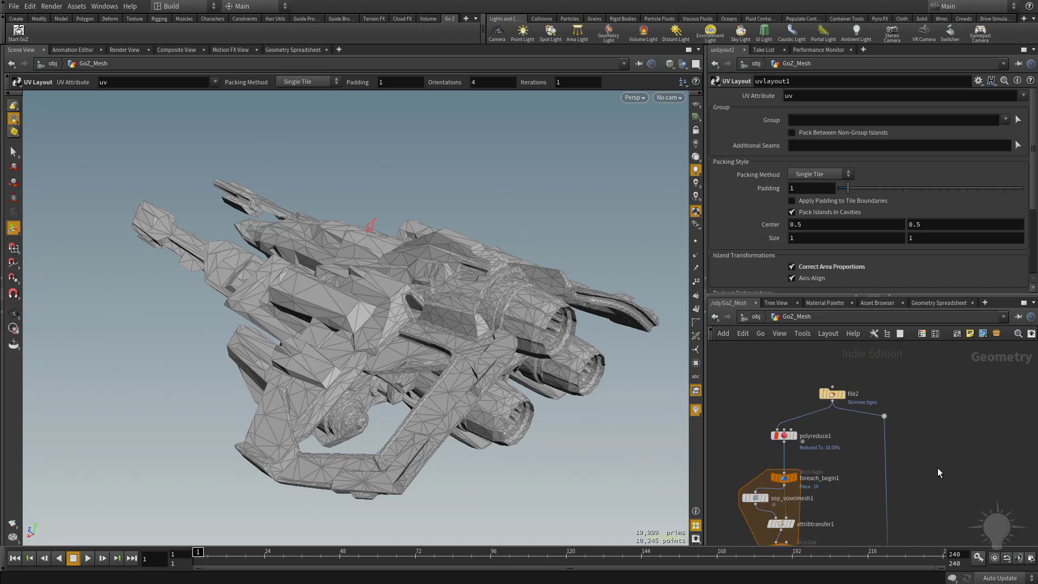
pyautogui.press('Tab')
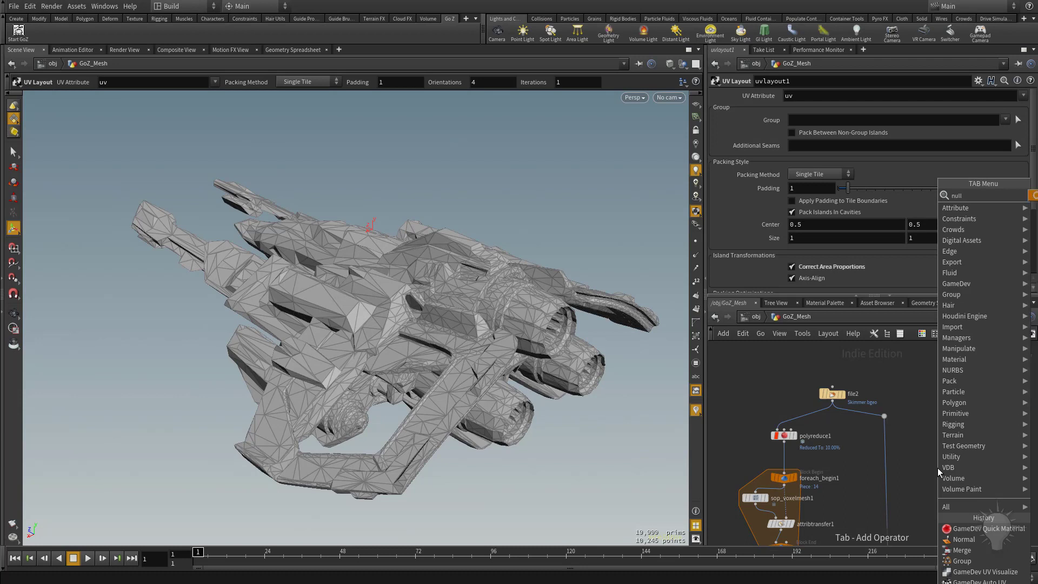
pyautogui.write('null')
pyautogui.press('Return')
pyautogui.click(938, 468)
pyautogui.scroll(2, 943, 444)
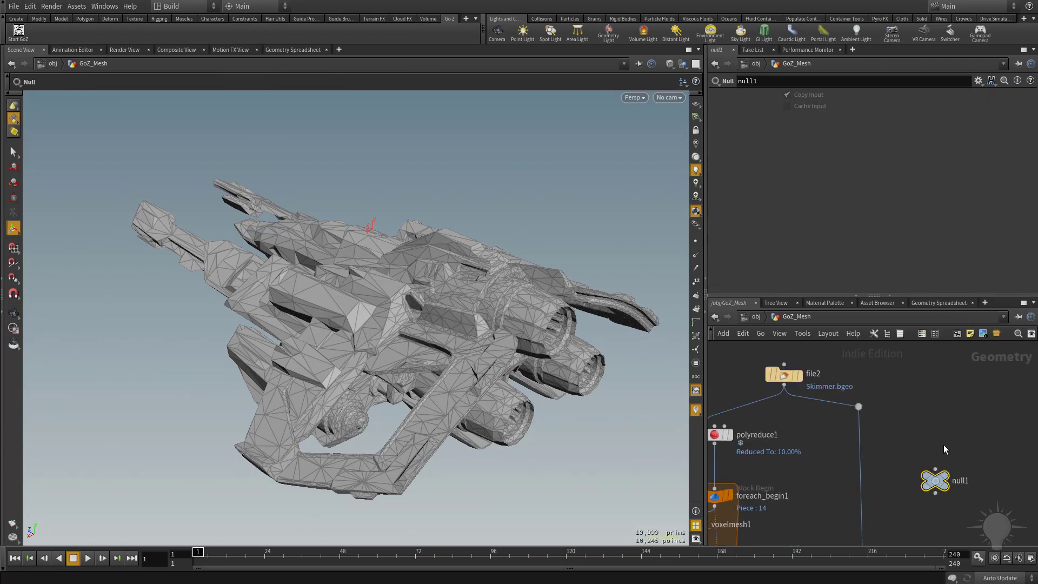
pyautogui.moveTo(945, 449); pyautogui.dragTo(897, 370, button='middle')
# Add a Group Create node below the null and duplicate it into three group nodes
pyautogui.press('Tab')
pyautogui.write('gro')
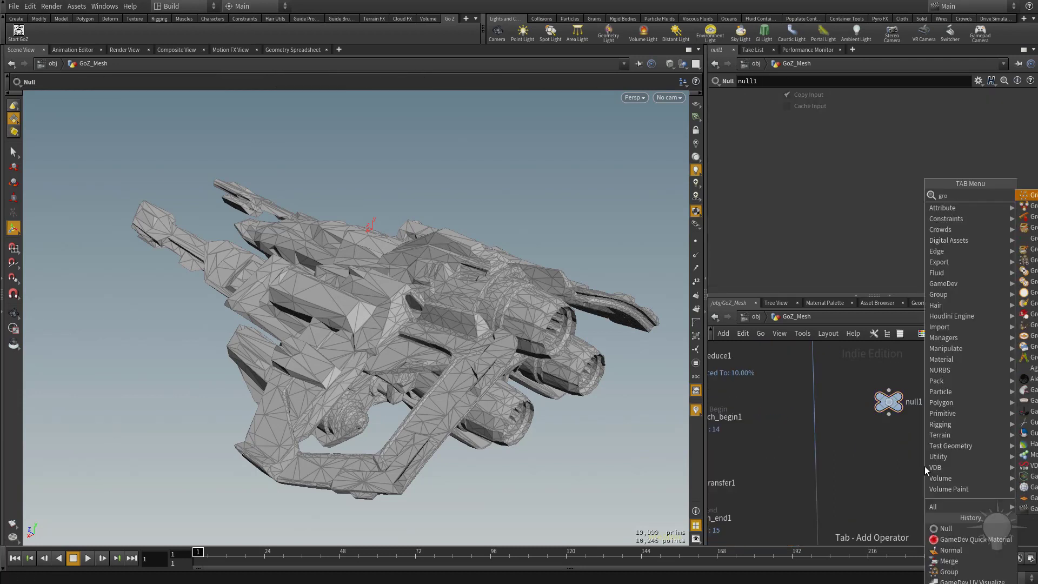
pyautogui.press('Return')
pyautogui.click(863, 448)
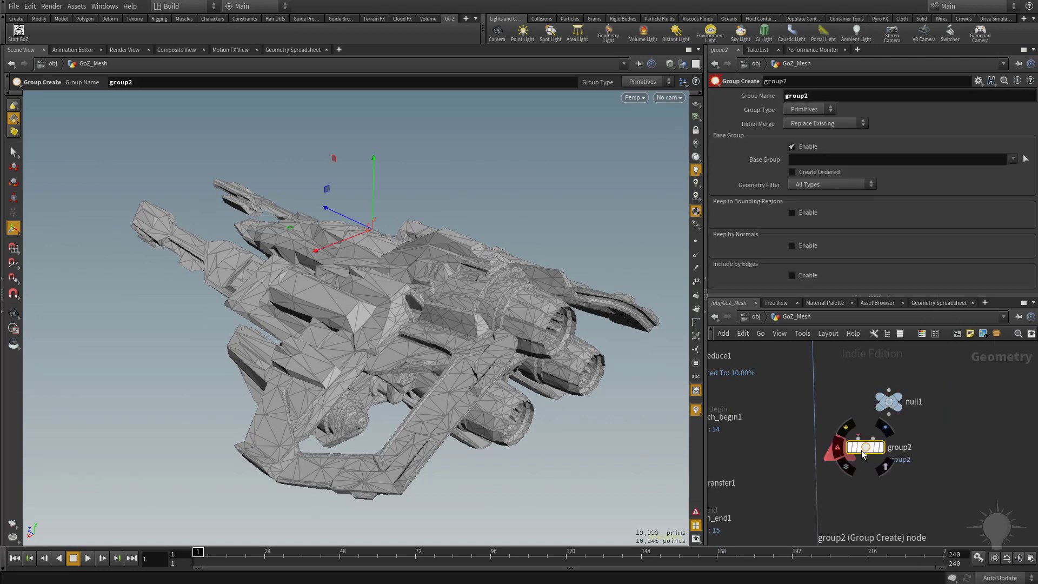
pyautogui.keyDown('alt'); pyautogui.moveTo(862, 450); pyautogui.dragTo(964, 444); pyautogui.keyUp('alt')
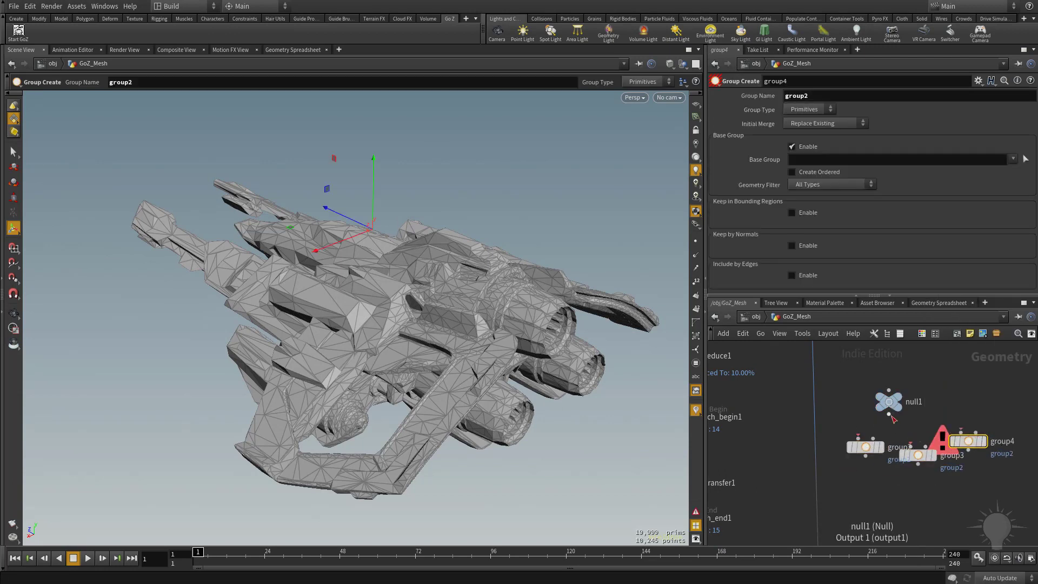
# Wire null1's output into the group nodes and move null1 above them
pyautogui.moveTo(890, 414); pyautogui.dragTo(873, 439)
pyautogui.moveTo(889, 415); pyautogui.dragTo(975, 432)
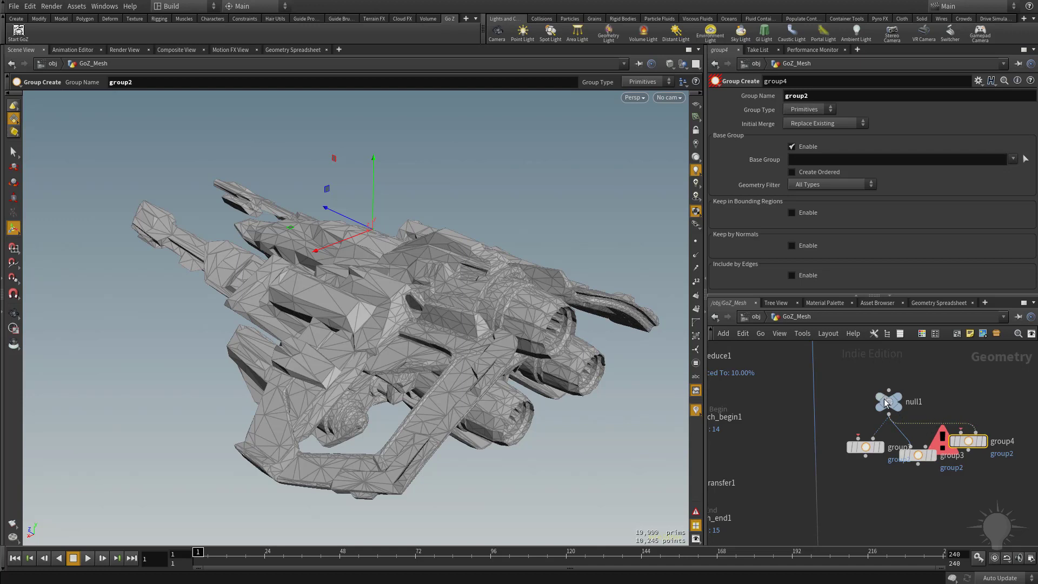
pyautogui.moveTo(888, 402); pyautogui.dragTo(900, 375)
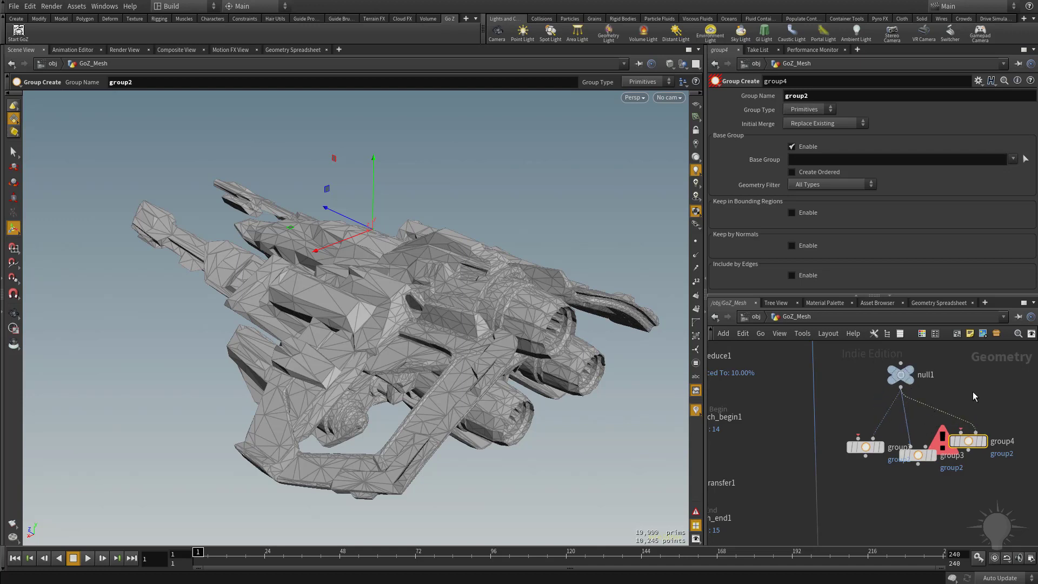
pyautogui.press('y')
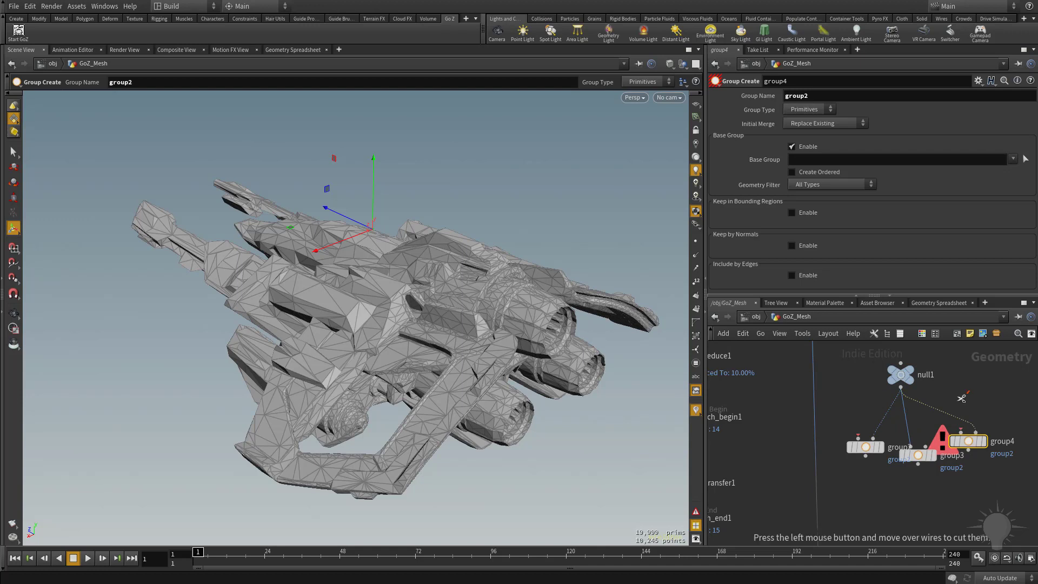
# Cut the old wires and reconnect null1's output to the inputs of group2, group3 and group4
pyautogui.moveTo(965, 394); pyautogui.dragTo(859, 414)
pyautogui.click(900, 387)
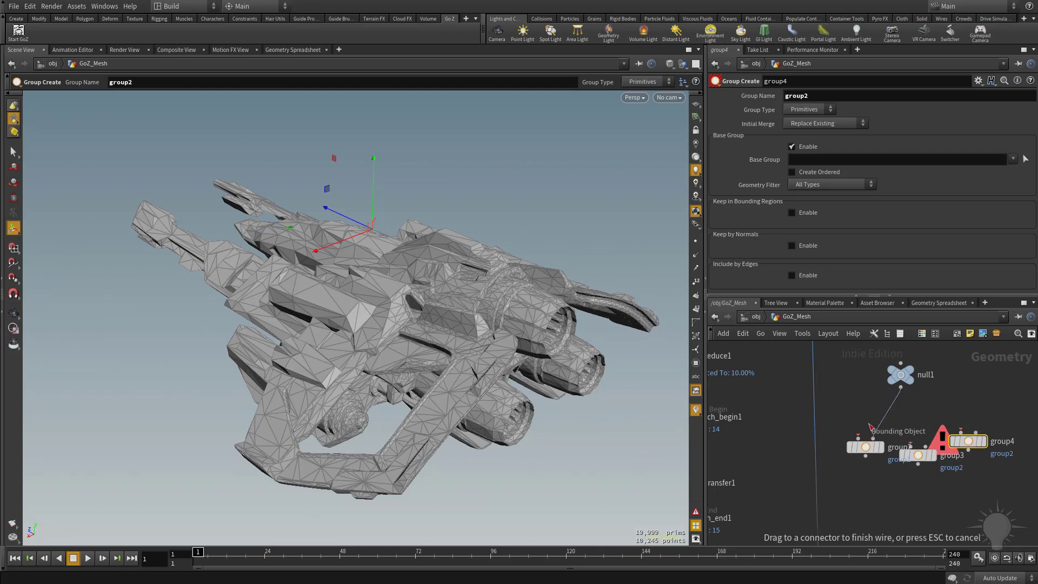
pyautogui.click(858, 437)
pyautogui.click(900, 387)
pyautogui.click(912, 447)
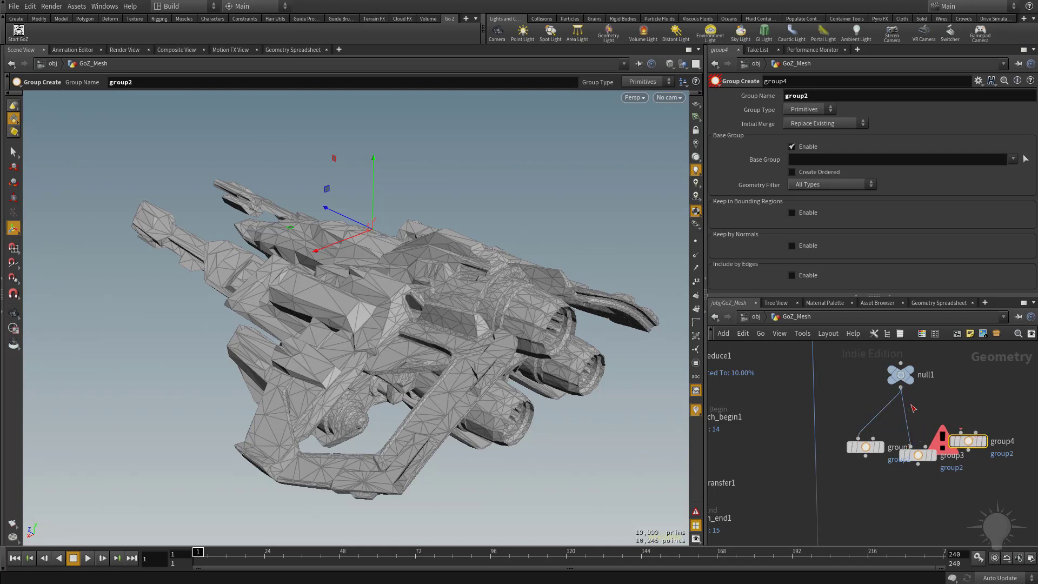
pyautogui.click(900, 387)
pyautogui.click(961, 432)
pyautogui.moveTo(989, 394); pyautogui.dragTo(968, 434, button='middle')
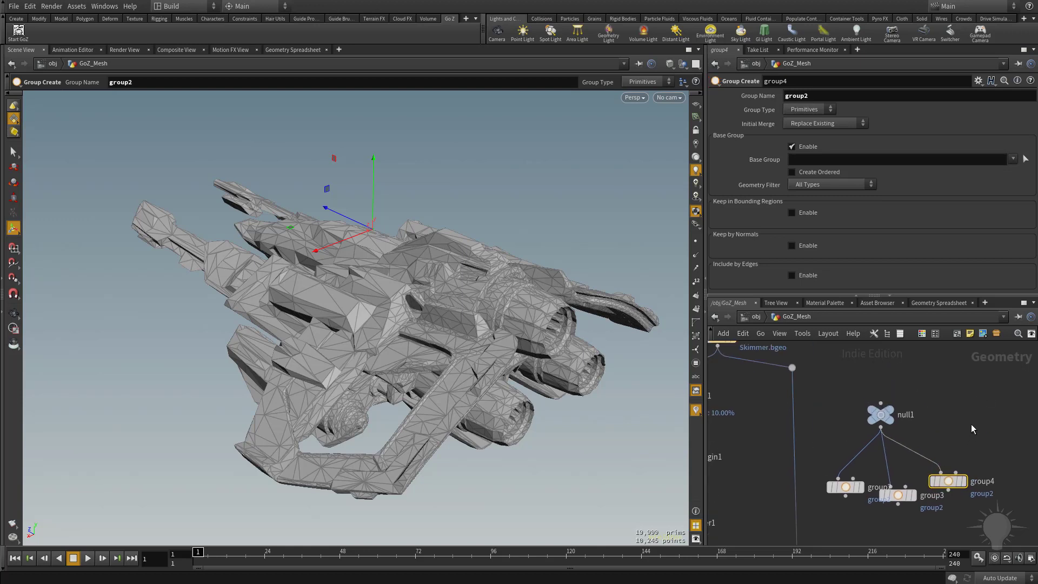
# Rename null1 to PUTSTUFFHERE
pyautogui.doubleClick(902, 416)
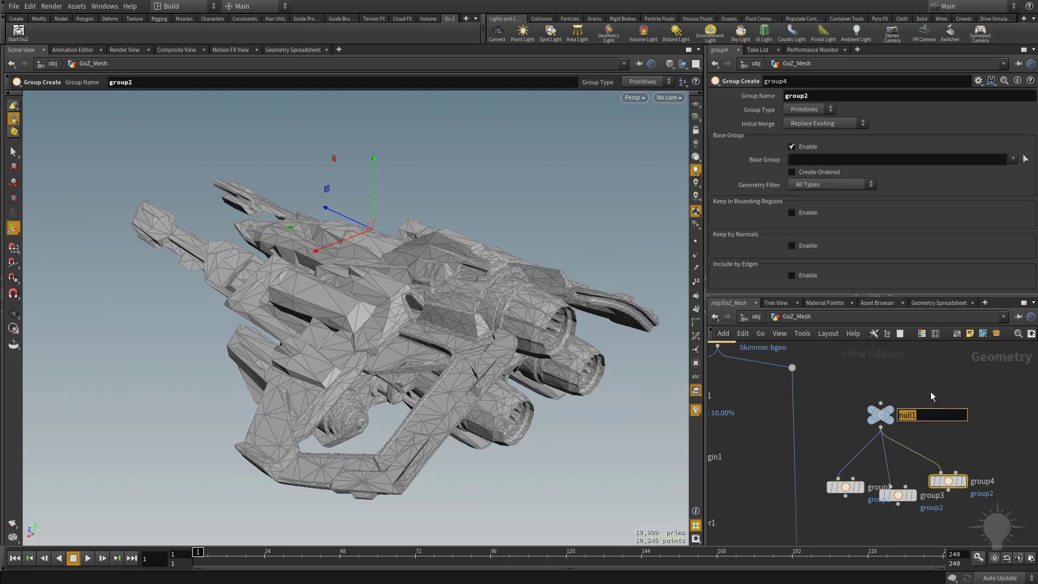
pyautogui.write('PUTSTUFFHERE')
pyautogui.press('Return')
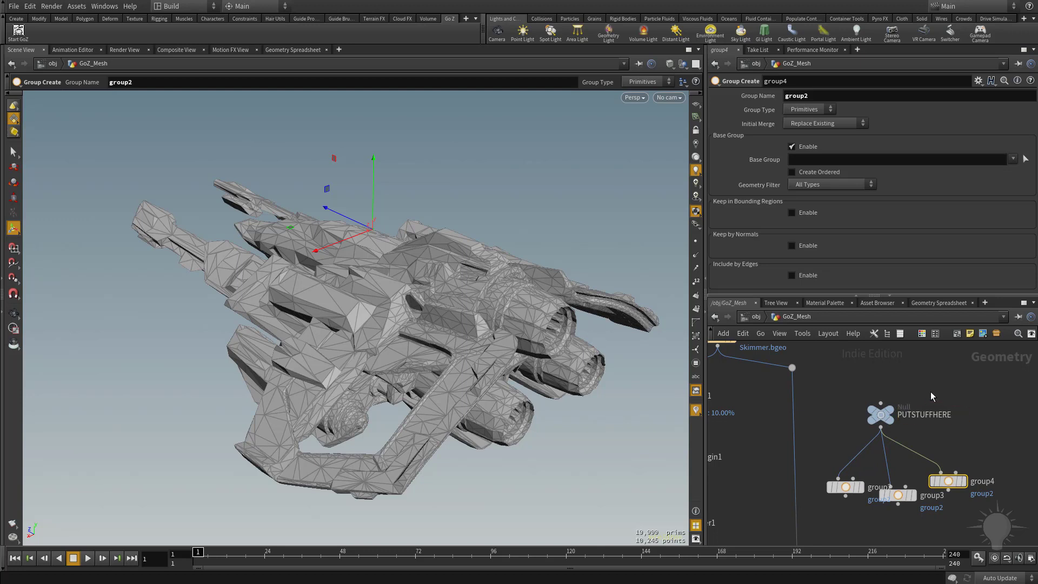
# Select the GameRes group node and make merge1 the displayed node
pyautogui.moveTo(910, 409); pyautogui.dragTo(918, 419, button='middle')
pyautogui.moveTo(945, 384); pyautogui.dragTo(951, 333, button='middle')
pyautogui.moveTo(912, 453)
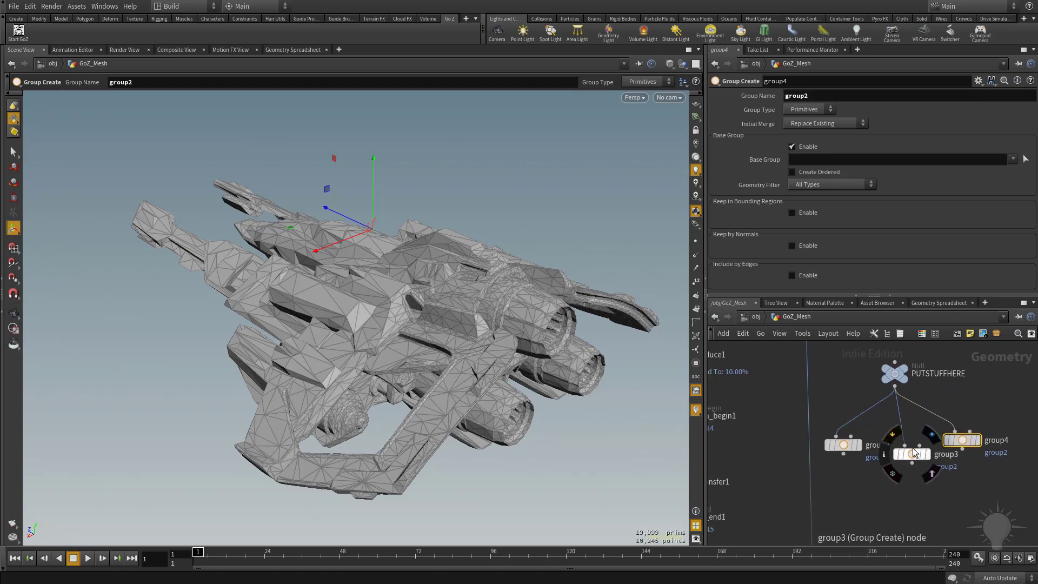
pyautogui.scroll(-5, 813, 394)
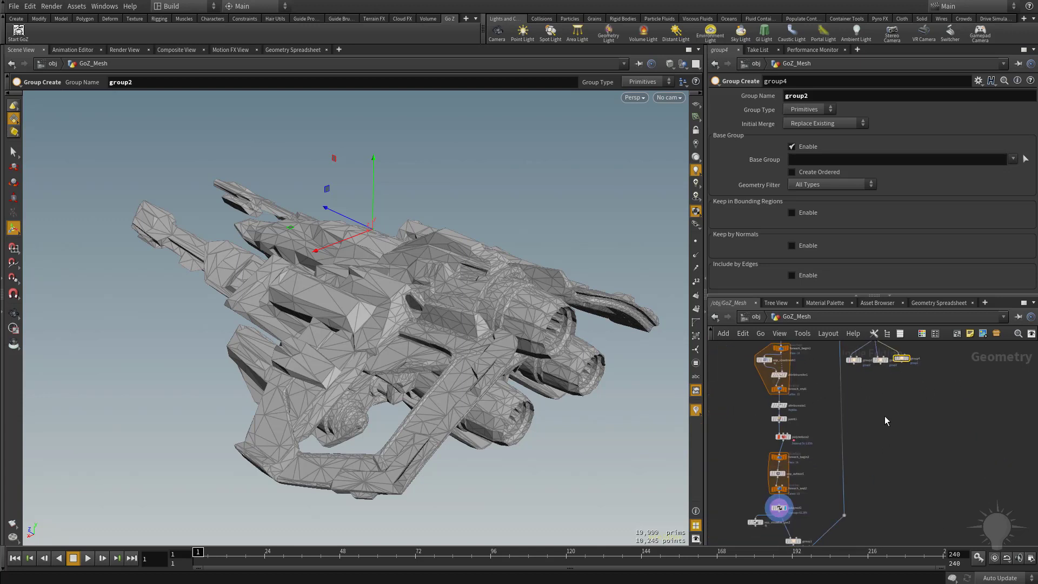
pyautogui.scroll(8, 885, 420)
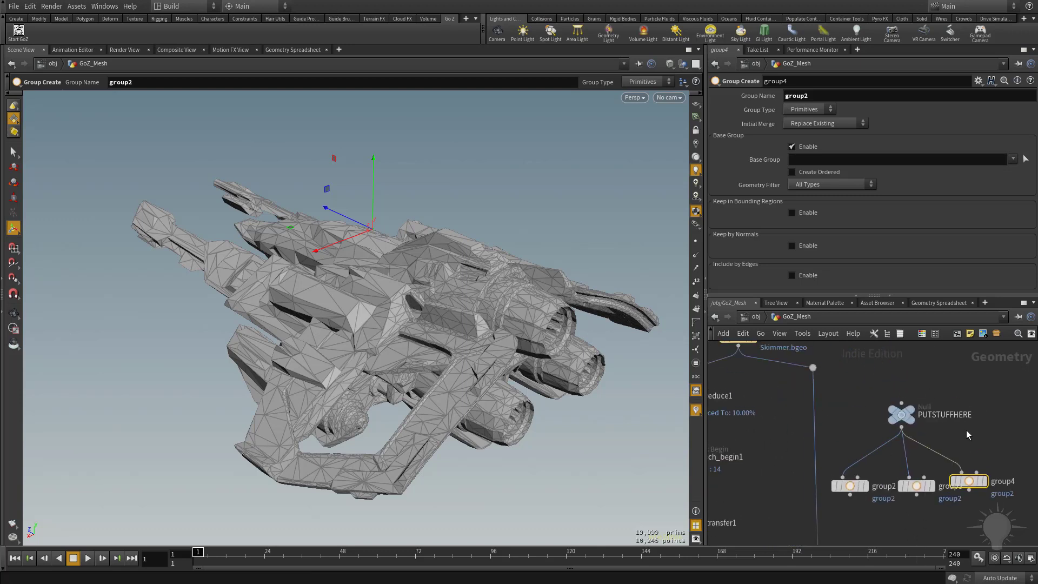
pyautogui.moveTo(841, 401); pyautogui.dragTo(993, 522)
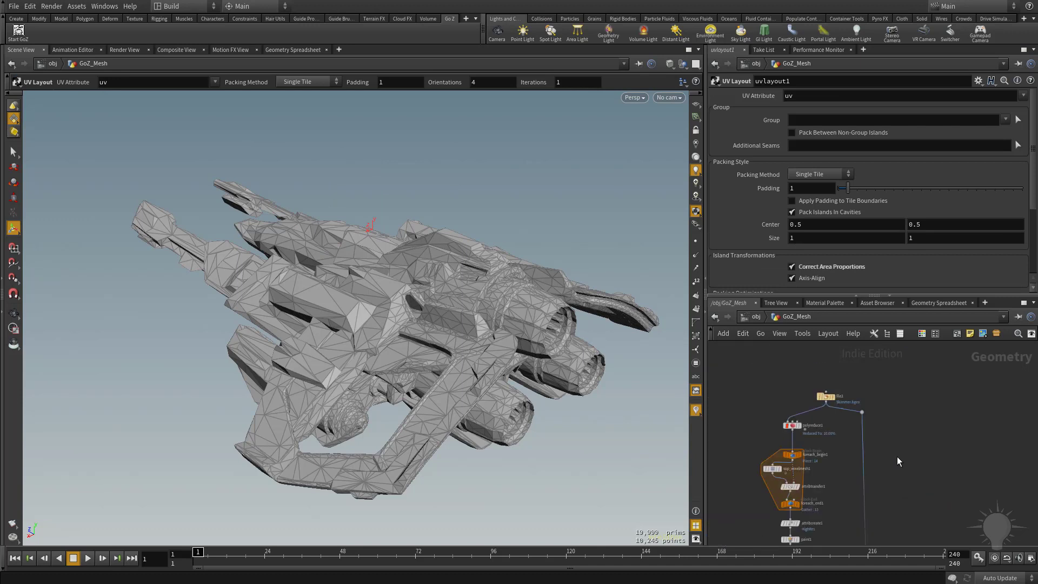
pyautogui.moveTo(923, 460); pyautogui.dragTo(930, 557, button='middle')
pyautogui.moveTo(927, 418); pyautogui.dragTo(947, 198, button='middle')
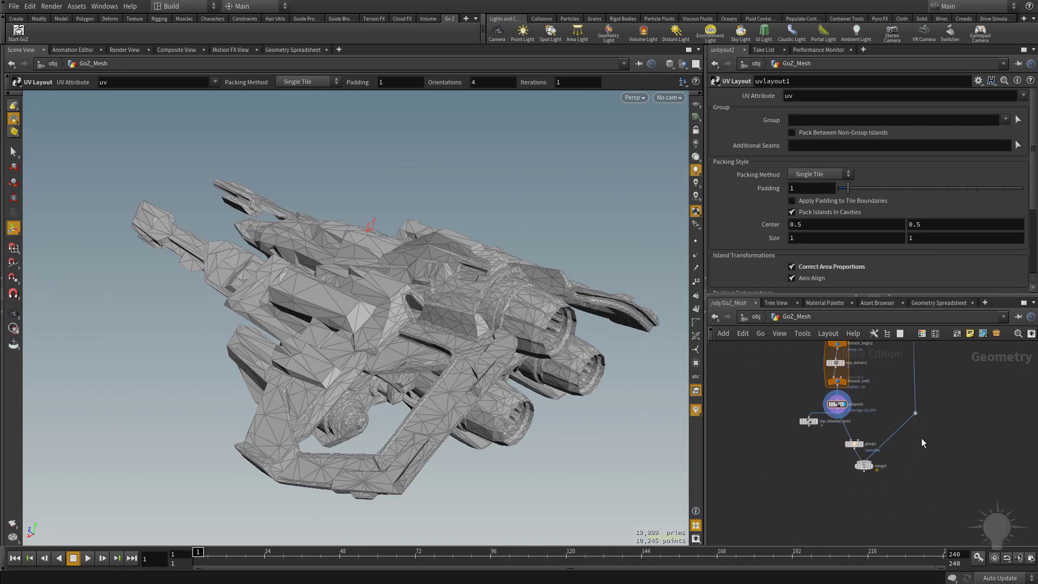
pyautogui.scroll(6, 922, 440)
pyautogui.moveTo(921, 470); pyautogui.dragTo(988, 446, button='middle')
pyautogui.moveTo(906, 457); pyautogui.dragTo(913, 476, button='middle')
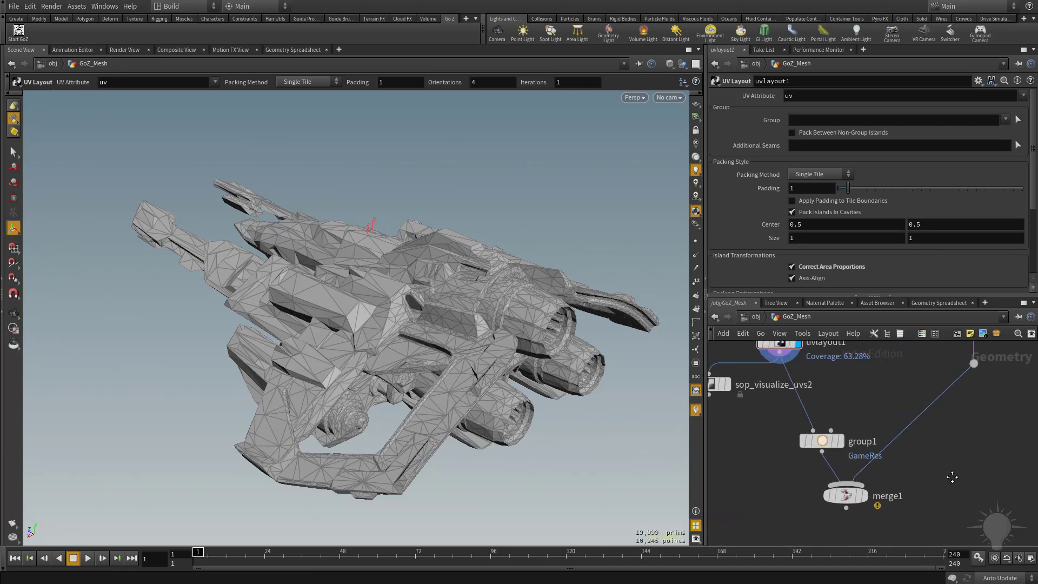
pyautogui.click(822, 442)
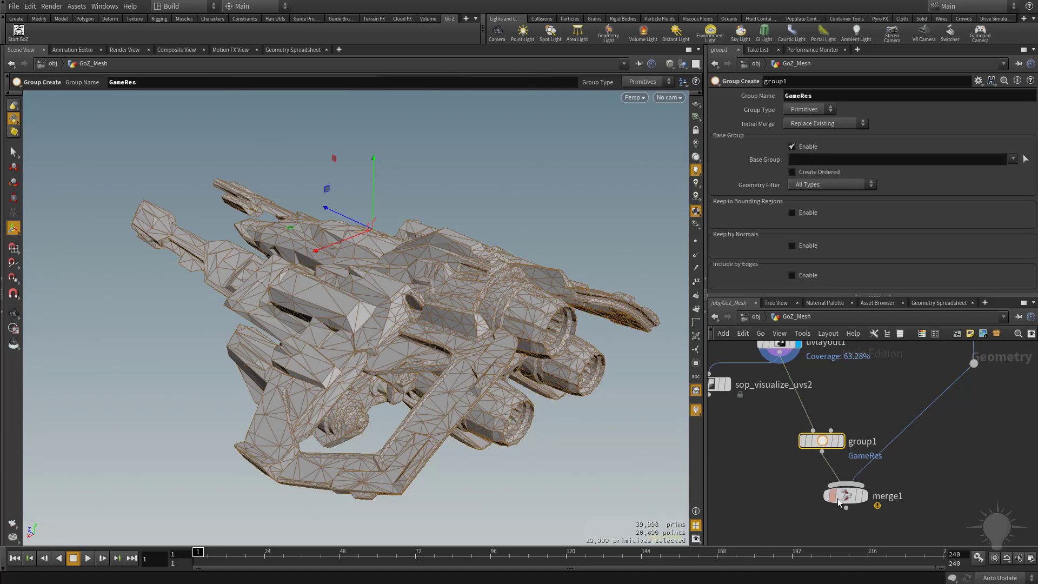
pyautogui.press('Down')
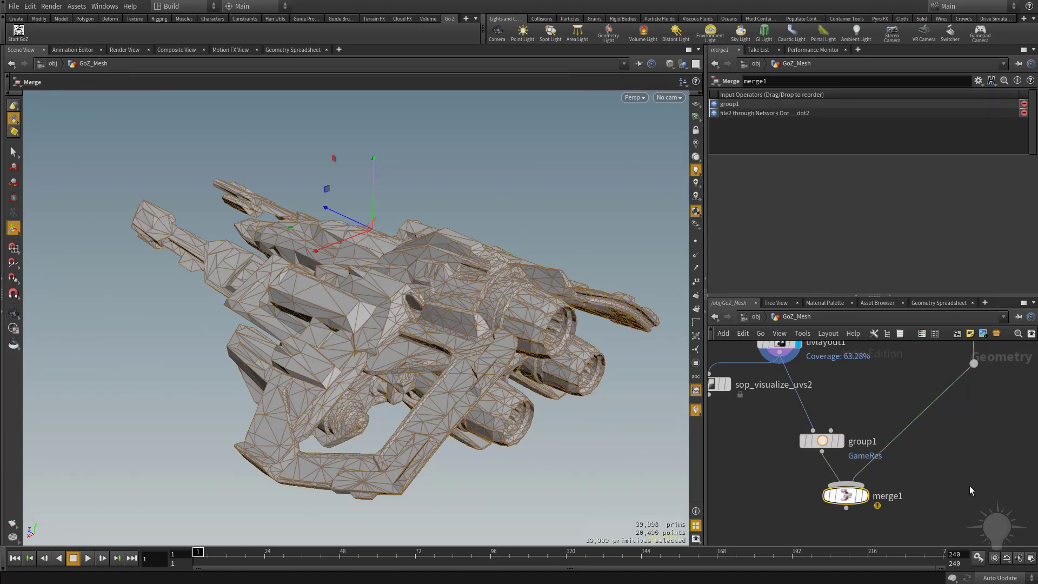
pyautogui.click(863, 496)
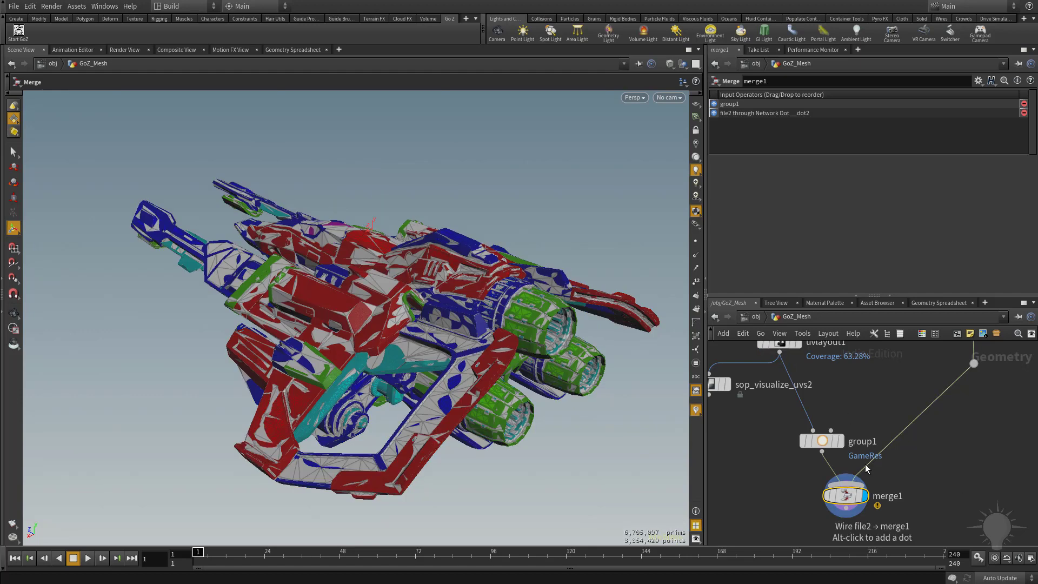
# Add a GameDev Exploded View node below merge1, wire merge1 into it and display it
pyautogui.moveTo(924, 482); pyautogui.dragTo(910, 409, button='middle')
pyautogui.press('Tab')
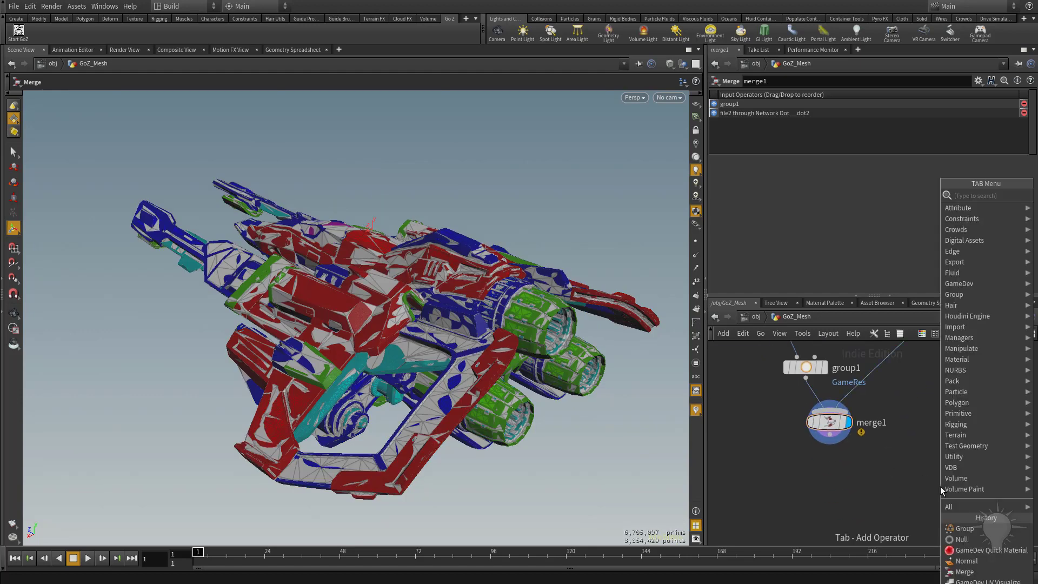
pyautogui.write('exploe')
pyautogui.press('Return')
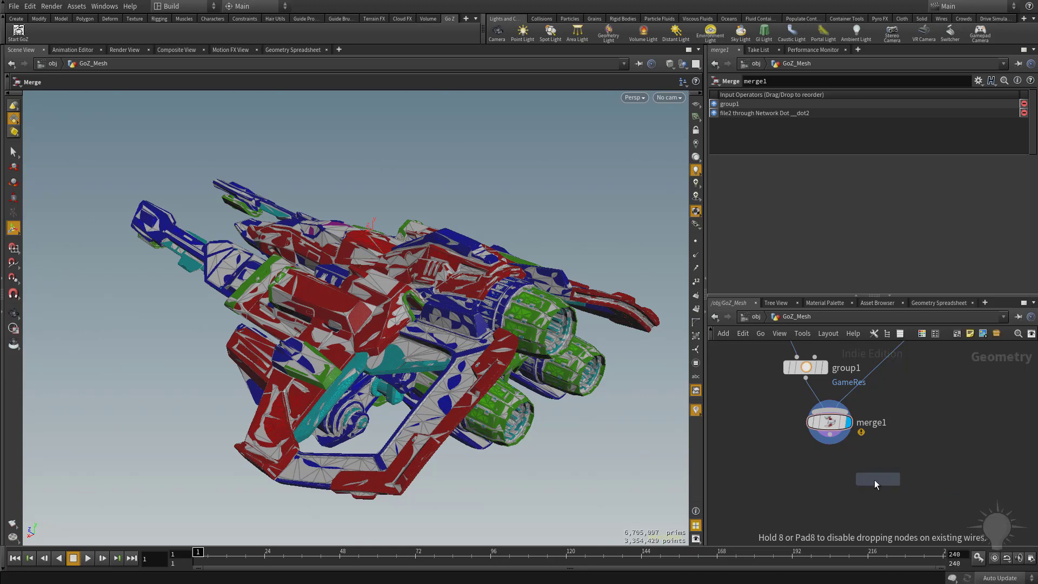
pyautogui.click(835, 495)
pyautogui.moveTo(830, 436); pyautogui.dragTo(836, 489)
pyautogui.click(848, 483)
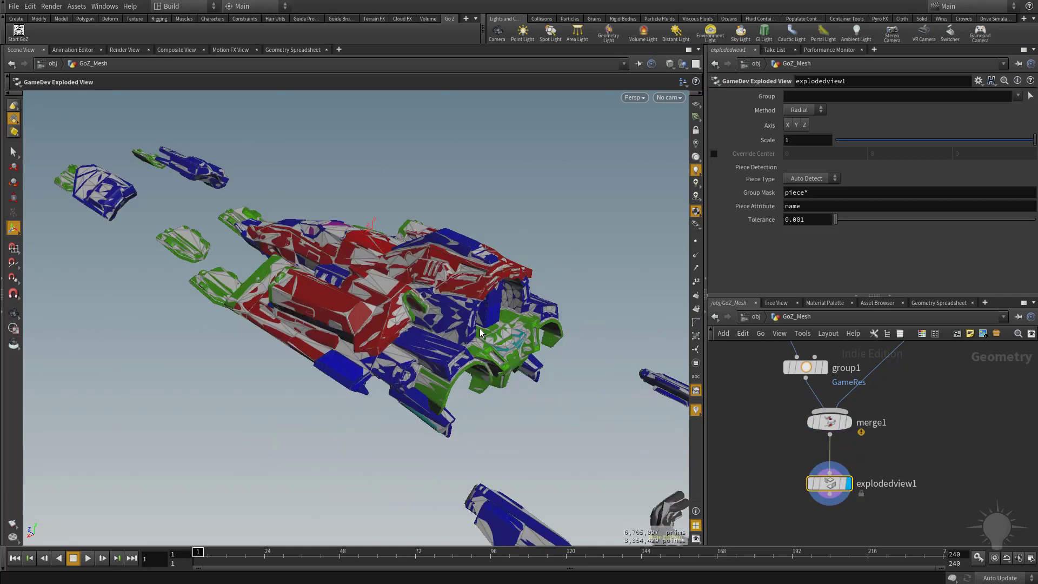
# Set the exploded view to the Linear method along the X axis with a scale of 5
pyautogui.press('s')
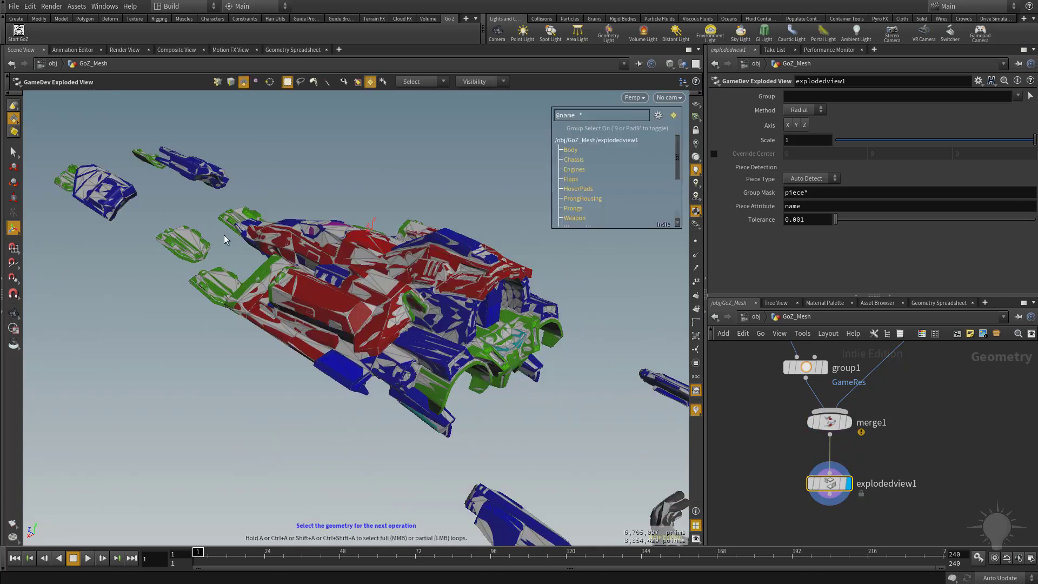
pyautogui.keyDown('alt'); pyautogui.moveTo(235, 250); pyautogui.dragTo(400, 233); pyautogui.keyUp('alt')
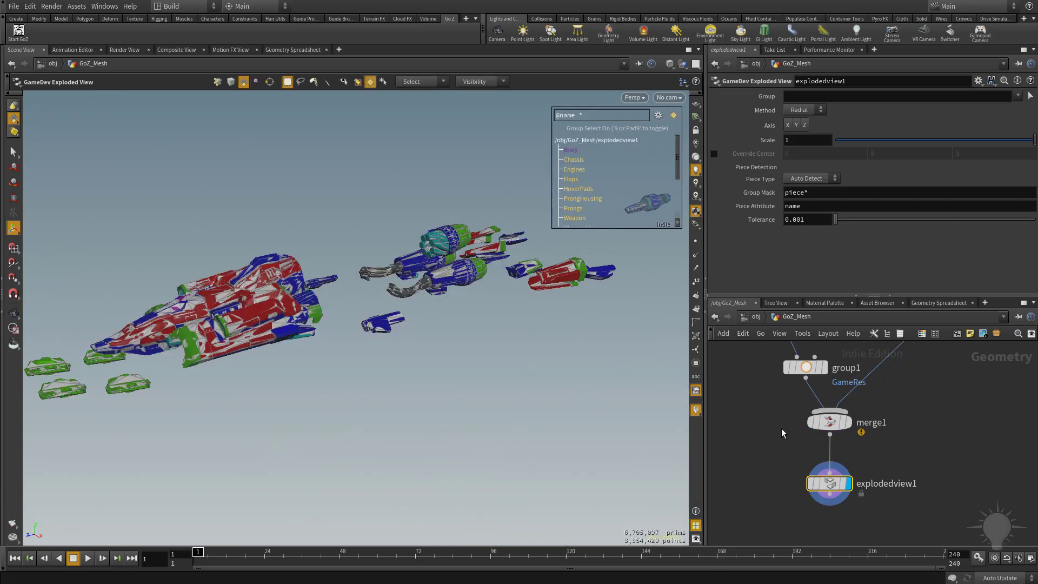
pyautogui.click(788, 126)
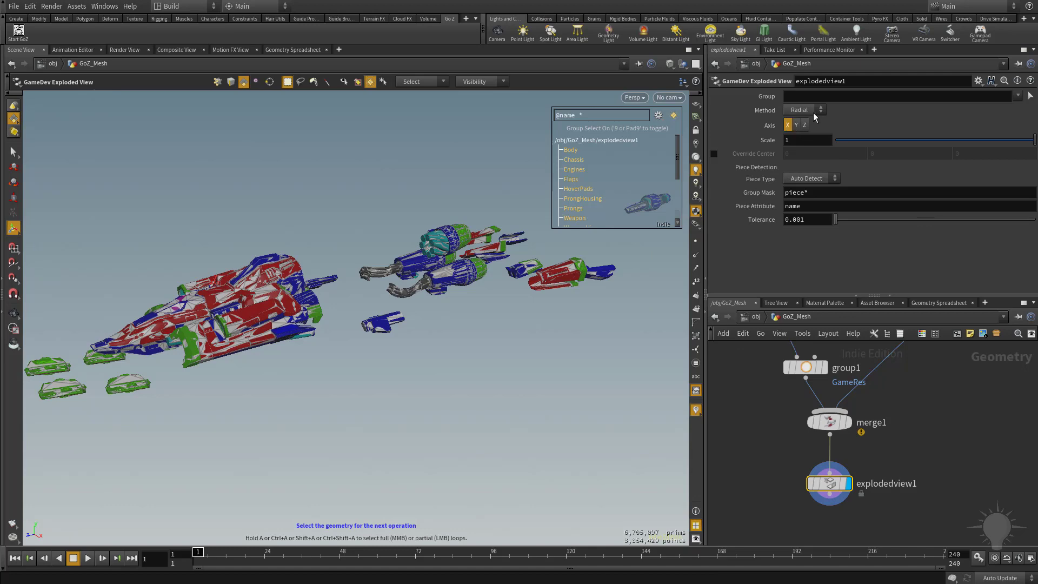
pyautogui.click(809, 141)
pyautogui.moveTo(1034, 141); pyautogui.dragTo(938, 143)
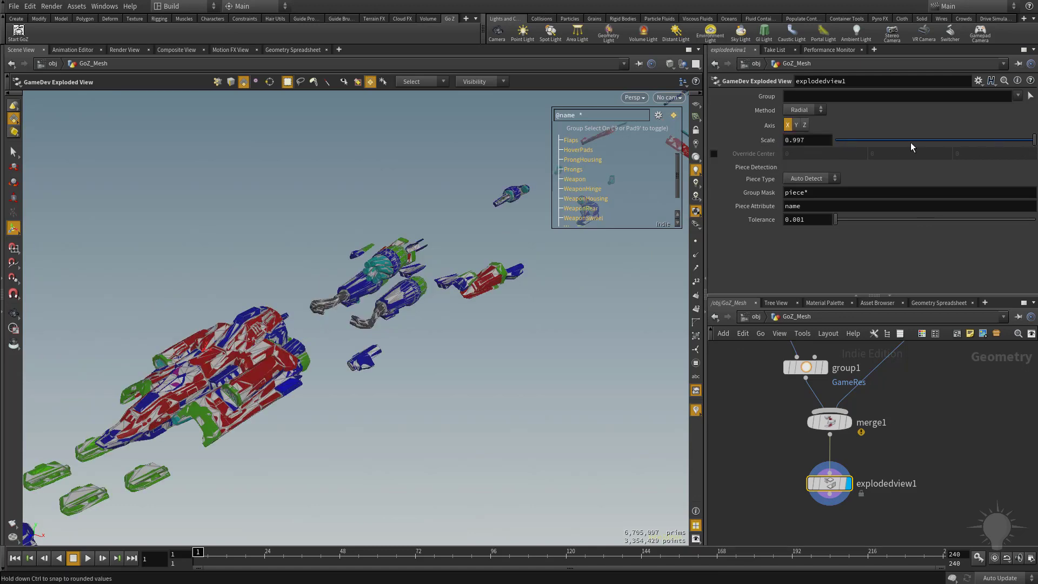
pyautogui.click(820, 112)
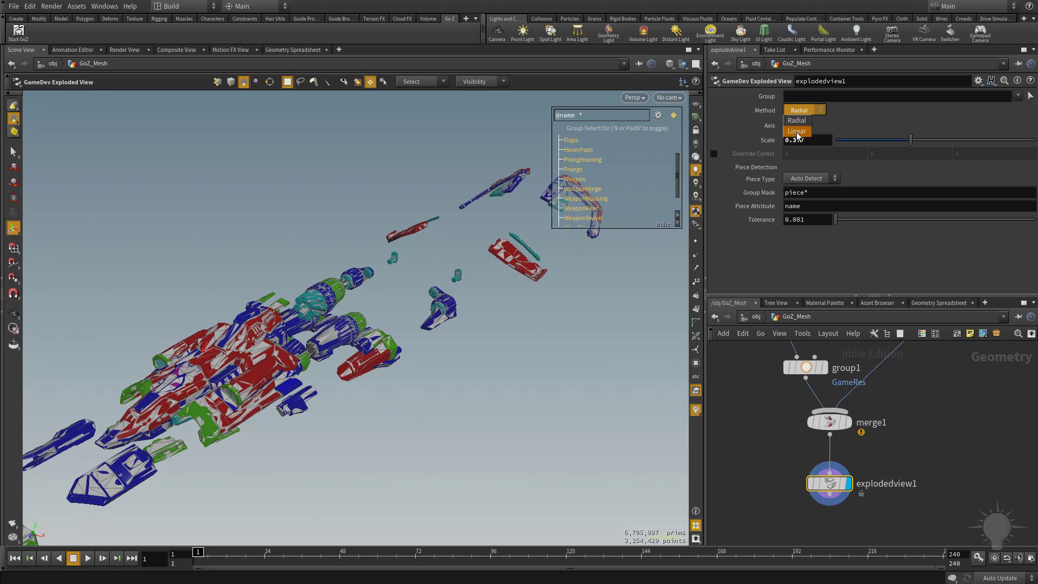
pyautogui.click(798, 132)
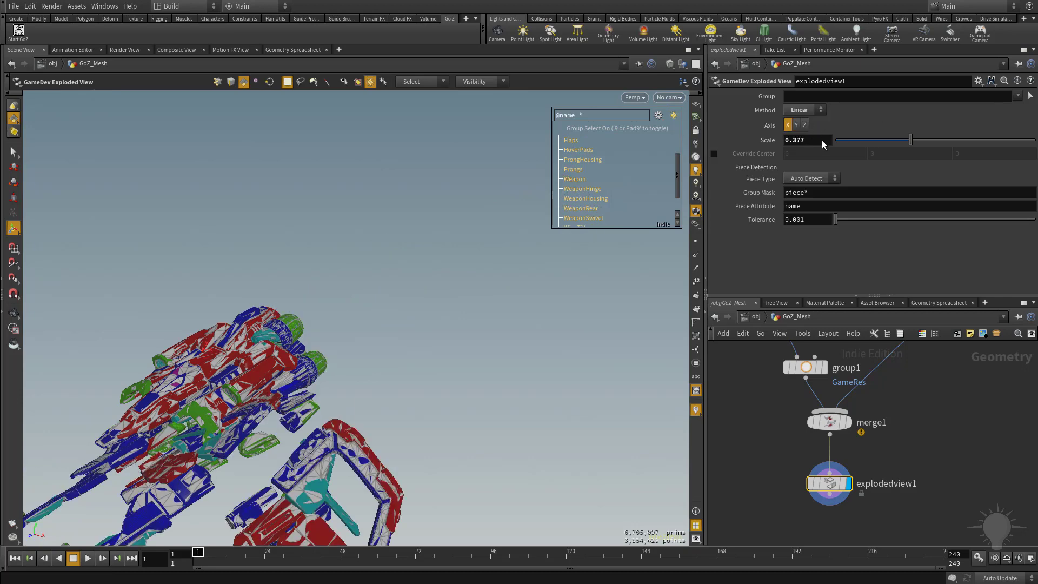
pyautogui.keyDown('alt'); pyautogui.moveTo(436, 376); pyautogui.dragTo(411, 400, button='right'); pyautogui.keyUp('alt')
pyautogui.moveTo(812, 141); pyautogui.dragTo(767, 143)
pyautogui.write('5')
pyautogui.press('Return')
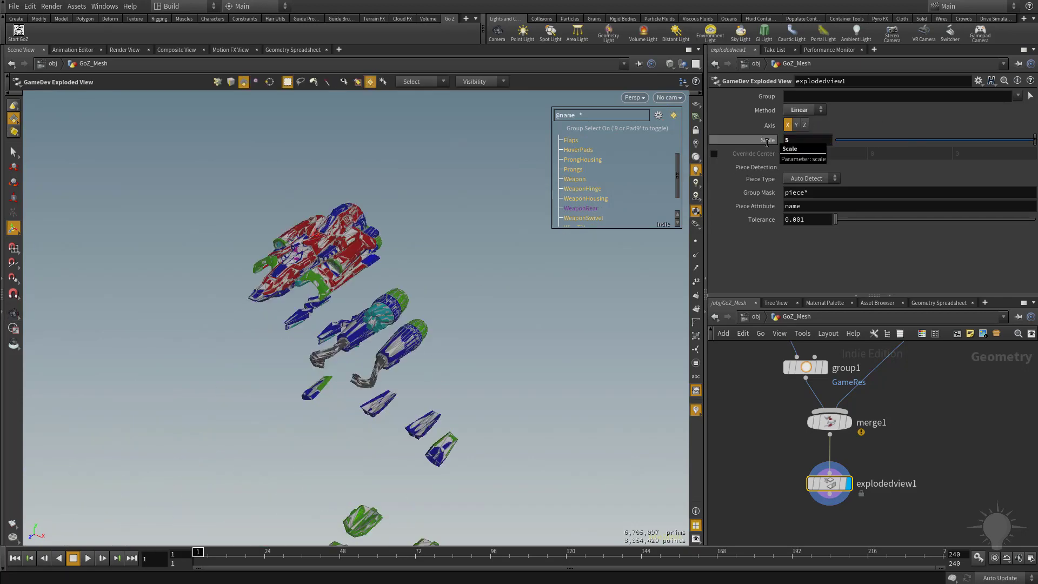
# Add a Split node below explodedview1, wire and display it, and set its group to GameRes
pyautogui.keyDown('alt'); pyautogui.moveTo(369, 312); pyautogui.dragTo(313, 243); pyautogui.keyUp('alt')
pyautogui.keyDown('alt'); pyautogui.moveTo(394, 298); pyautogui.dragTo(324, 272, button='middle'); pyautogui.keyUp('alt')
pyautogui.moveTo(946, 498); pyautogui.dragTo(913, 426, button='middle')
pyautogui.click(905, 488)
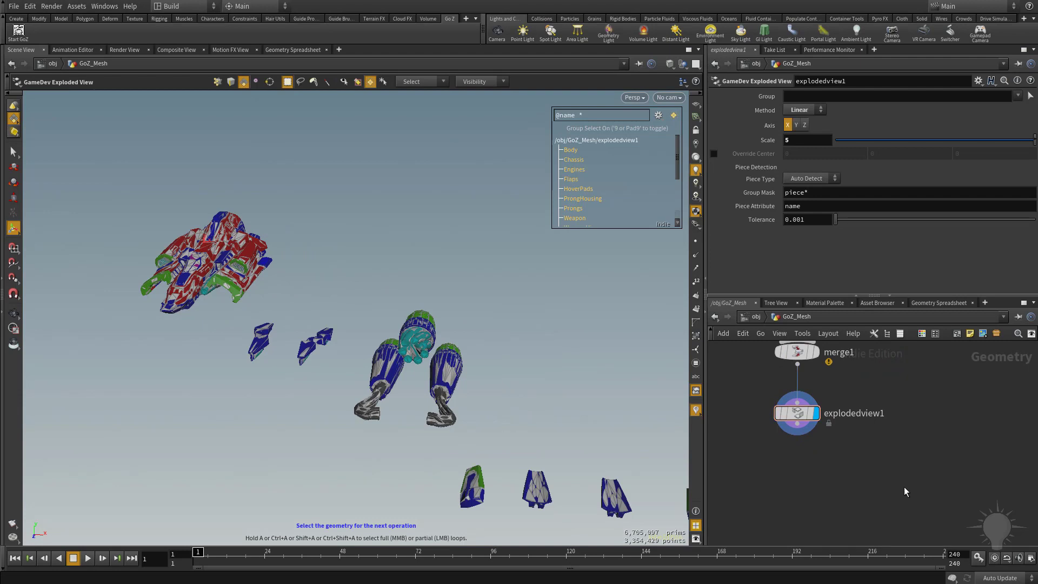
pyautogui.press('Tab')
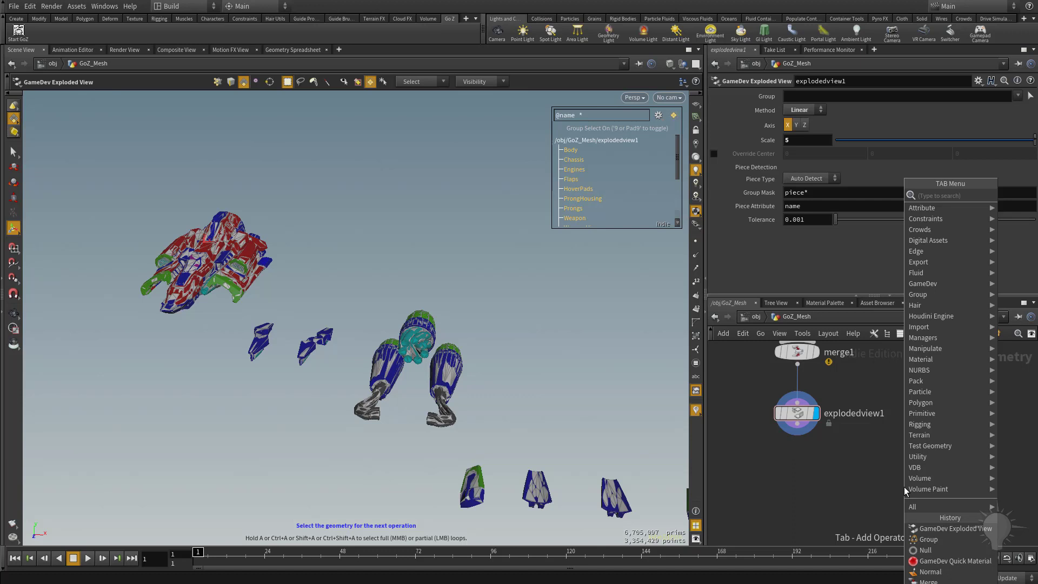
pyautogui.write('null')
pyautogui.press('Return')
pyautogui.click(798, 485)
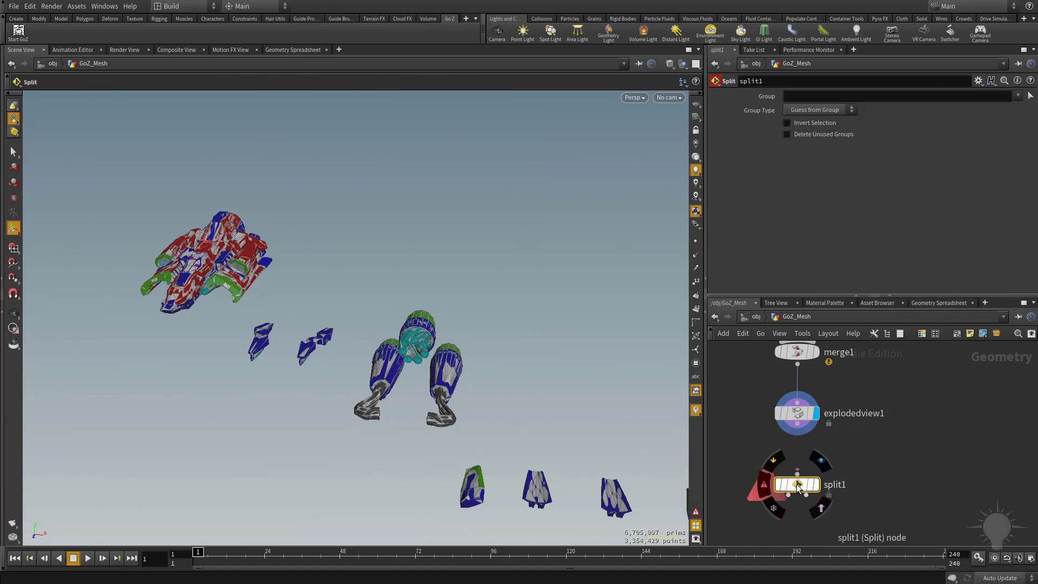
pyautogui.moveTo(797, 425); pyautogui.dragTo(799, 474)
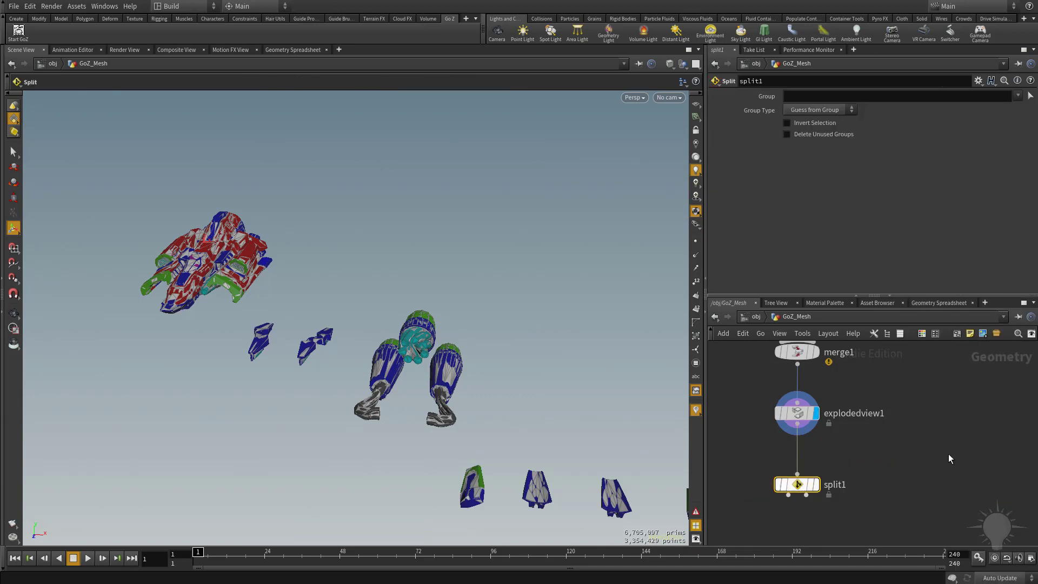
pyautogui.click(815, 484)
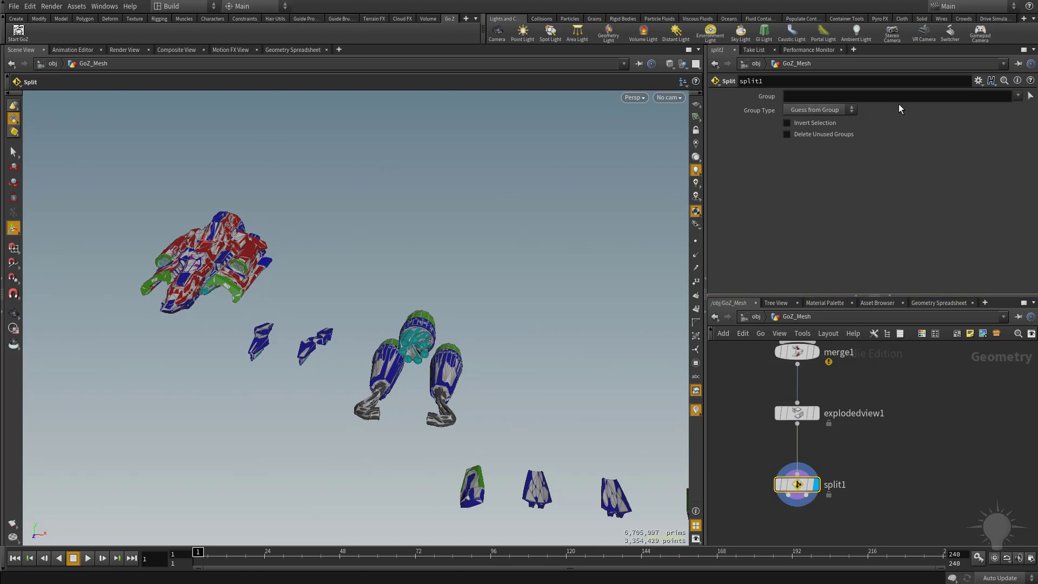
pyautogui.click(1017, 97)
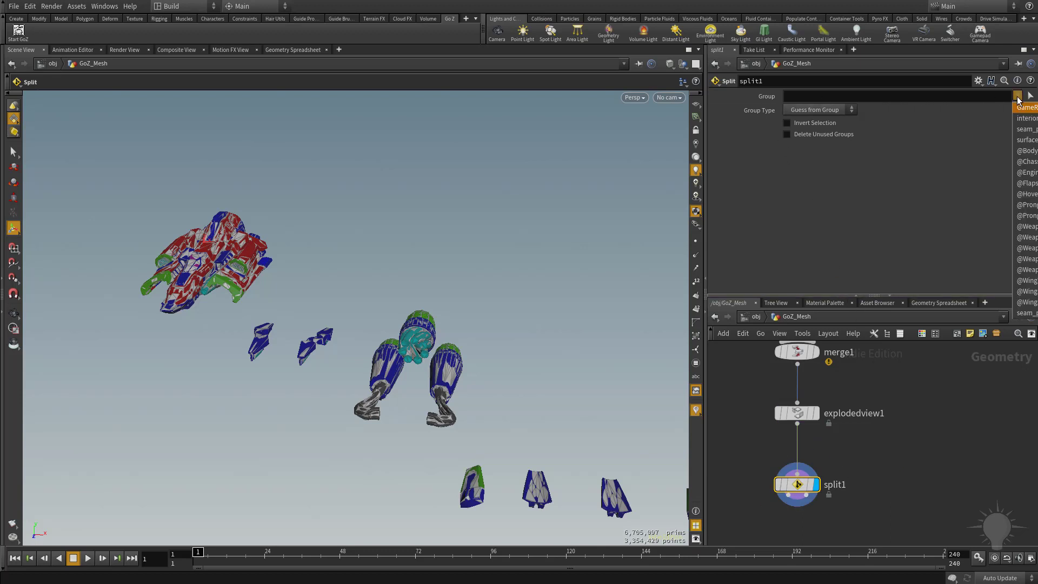
pyautogui.click(1026, 107)
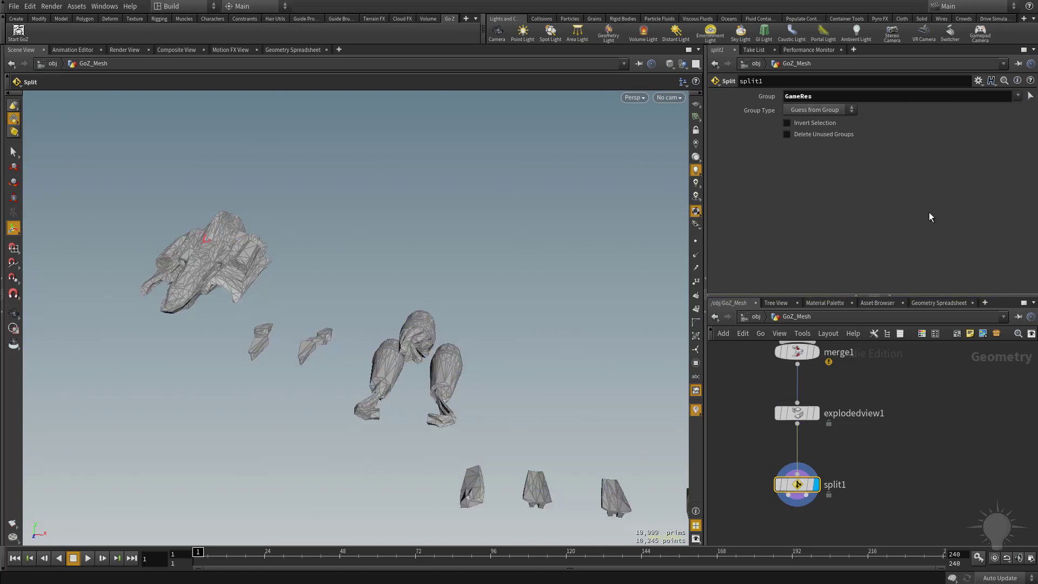
# Add a GameDev Simple Baker node below split1
pyautogui.moveTo(876, 450); pyautogui.dragTo(885, 366, button='middle')
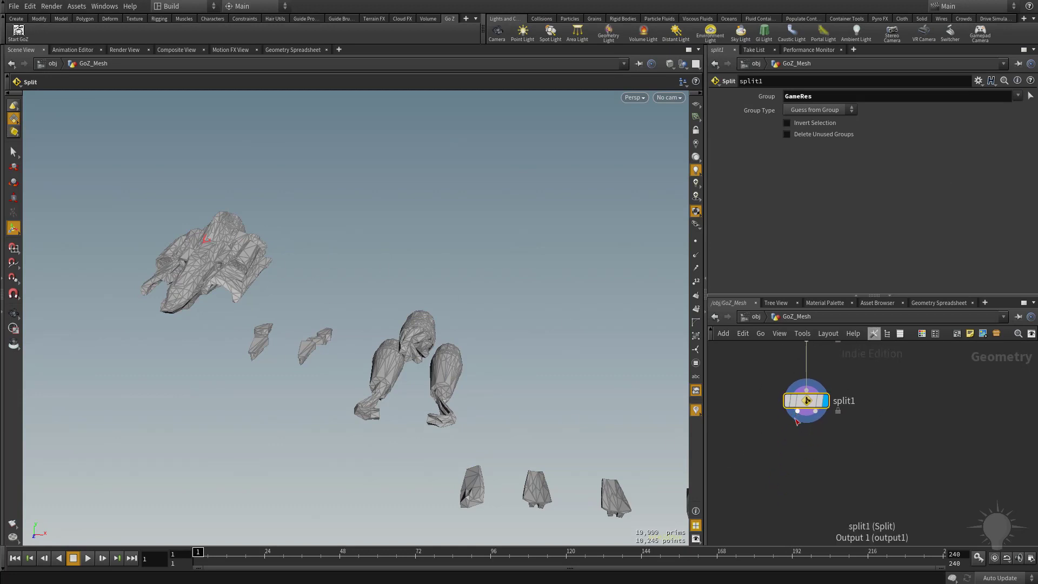
pyautogui.moveTo(814, 414)
pyautogui.click(896, 458)
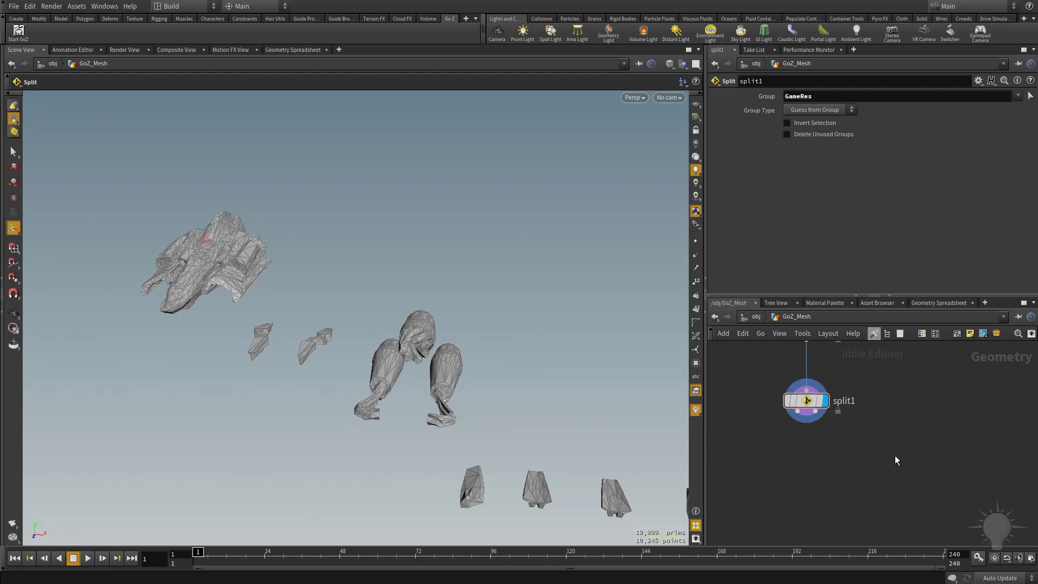
pyautogui.press('Tab')
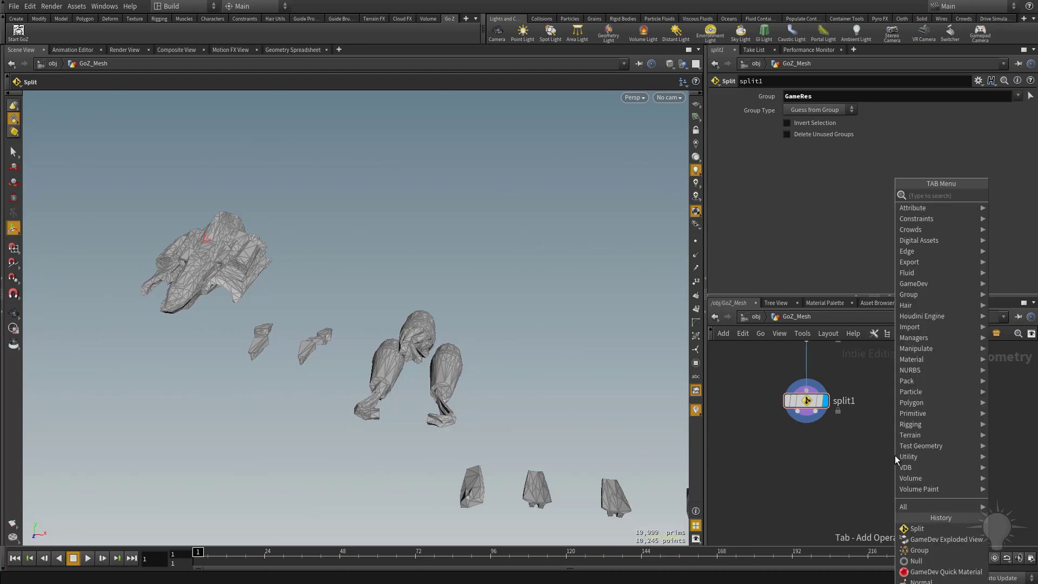
pyautogui.write('simple')
pyautogui.press('Return')
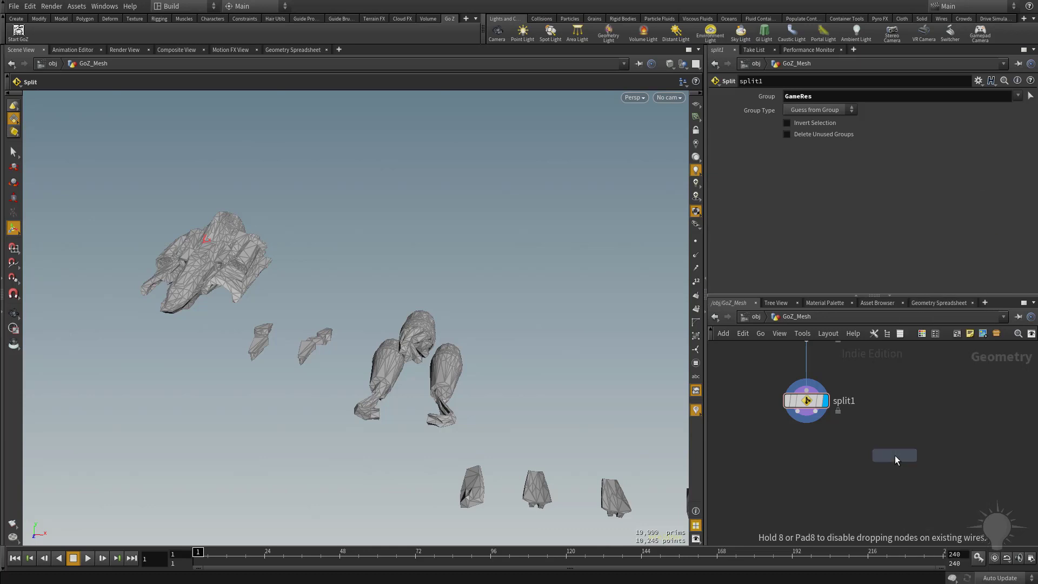
pyautogui.click(811, 467)
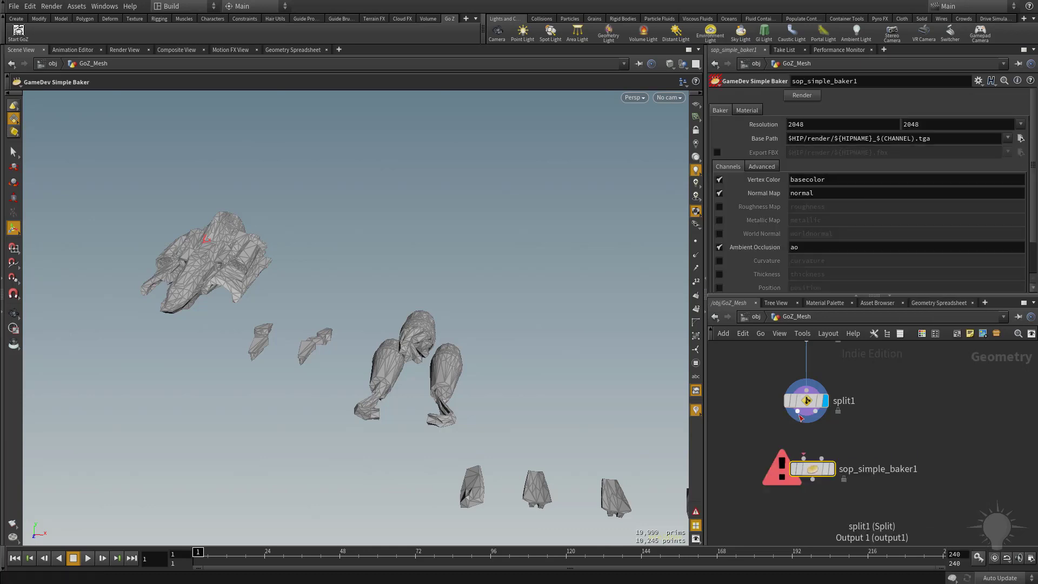
# Wire both outputs of split1 into the simple baker node and set the baker as the displayed node
pyautogui.click(804, 457)
pyautogui.moveTo(803, 459); pyautogui.dragTo(804, 459)
pyautogui.moveTo(816, 414); pyautogui.dragTo(808, 469)
pyautogui.click(826, 469)
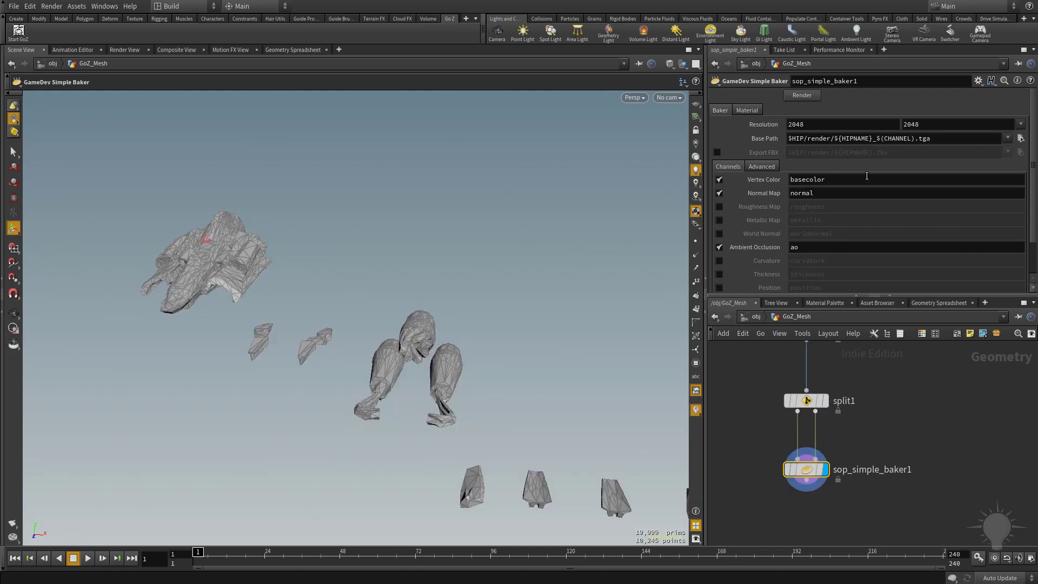
# Review the simple baker's Baker and Material parameters, including the Channels and Advanced settings
pyautogui.scroll(-2, 863, 190)
pyautogui.scroll(2, 864, 200)
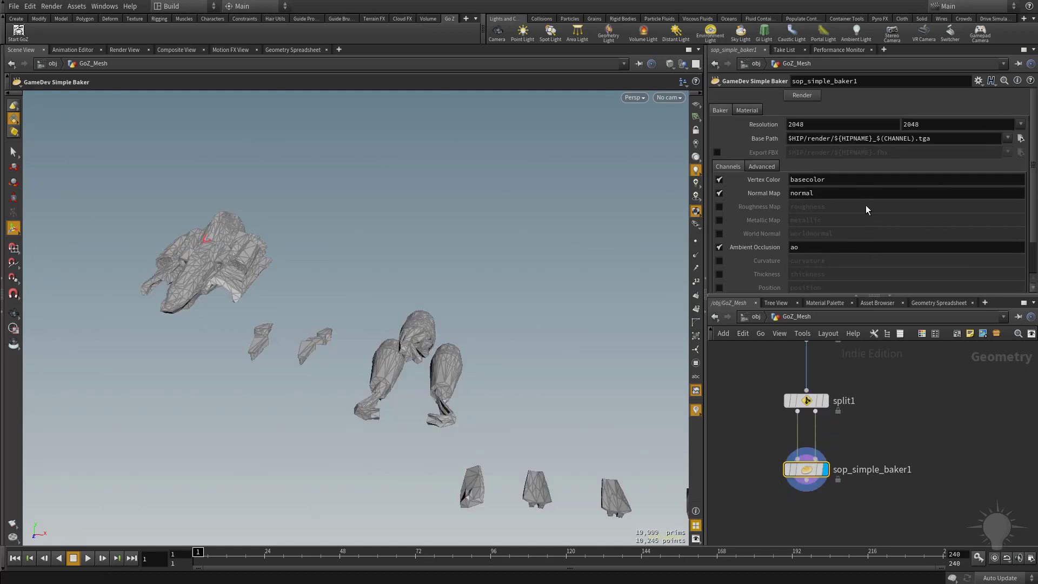
pyautogui.click(746, 111)
pyautogui.click(719, 110)
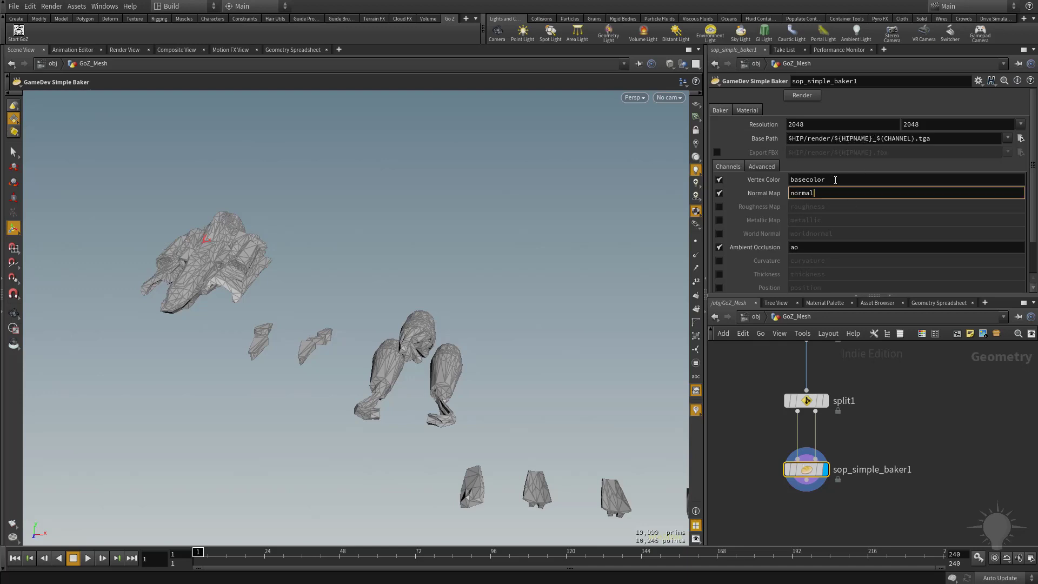
pyautogui.click(748, 111)
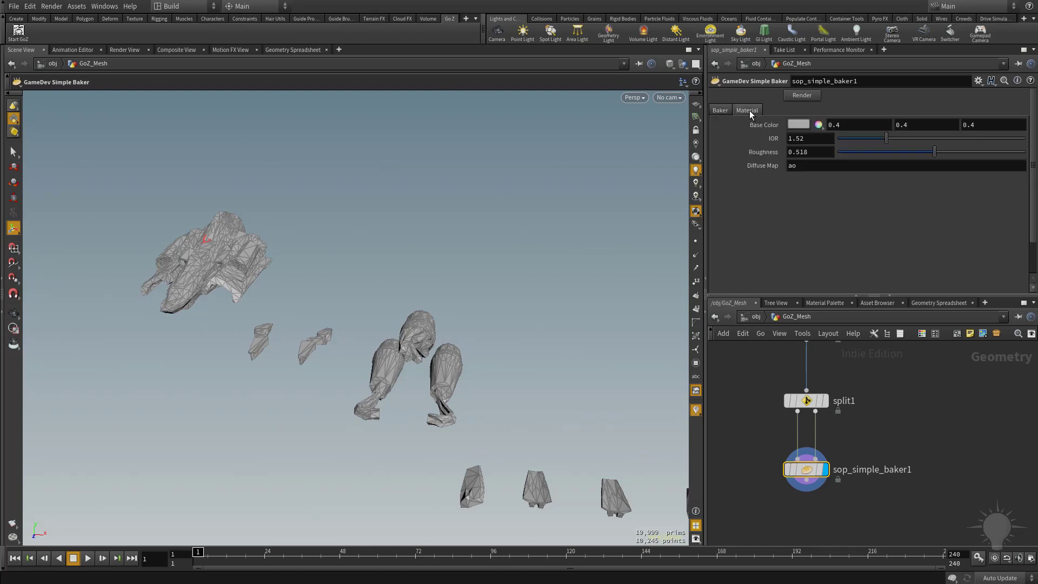
pyautogui.click(795, 166)
pyautogui.click(716, 110)
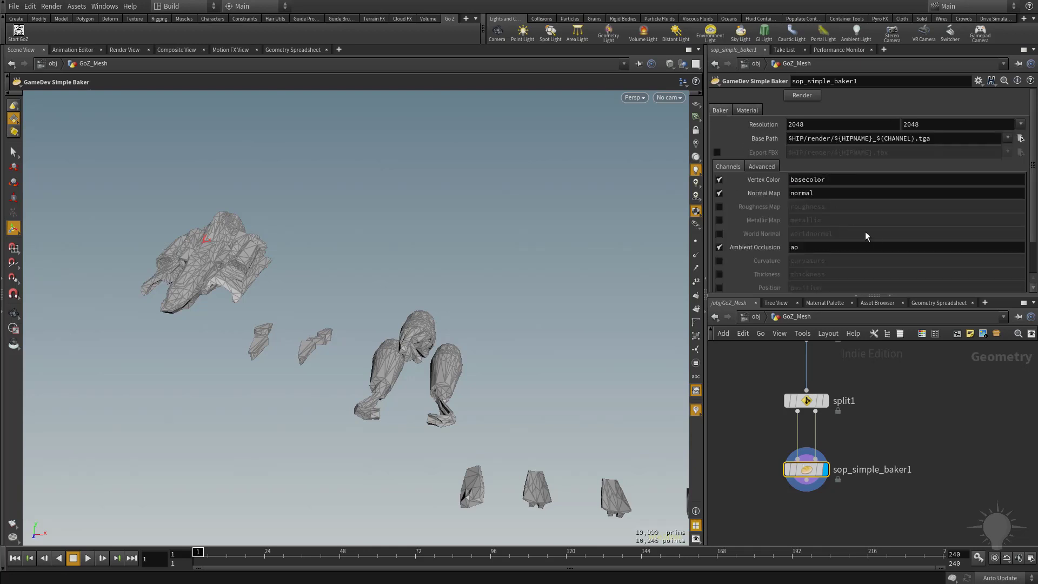
pyautogui.click(754, 166)
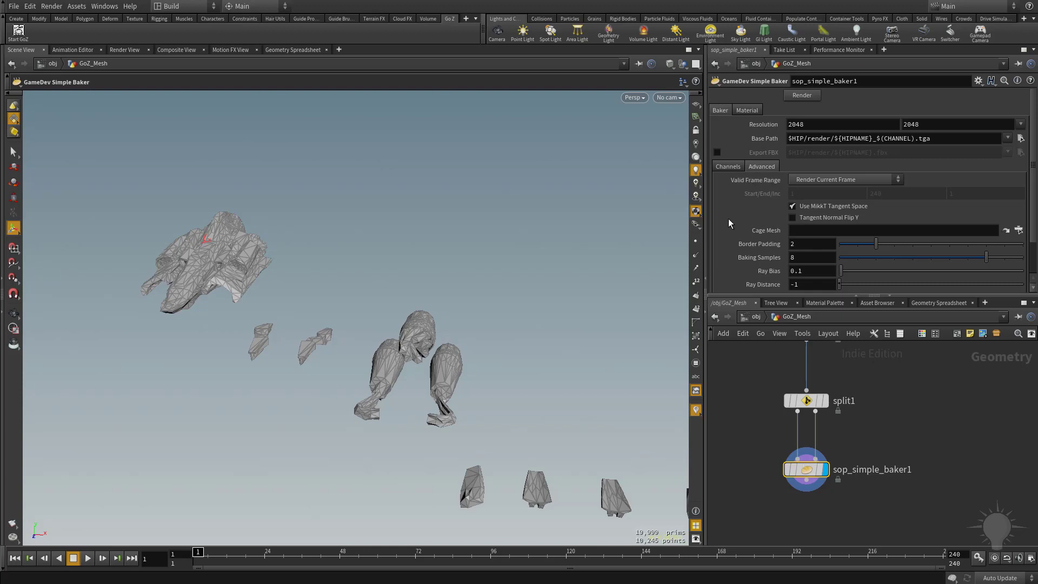
pyautogui.scroll(-1, 728, 219)
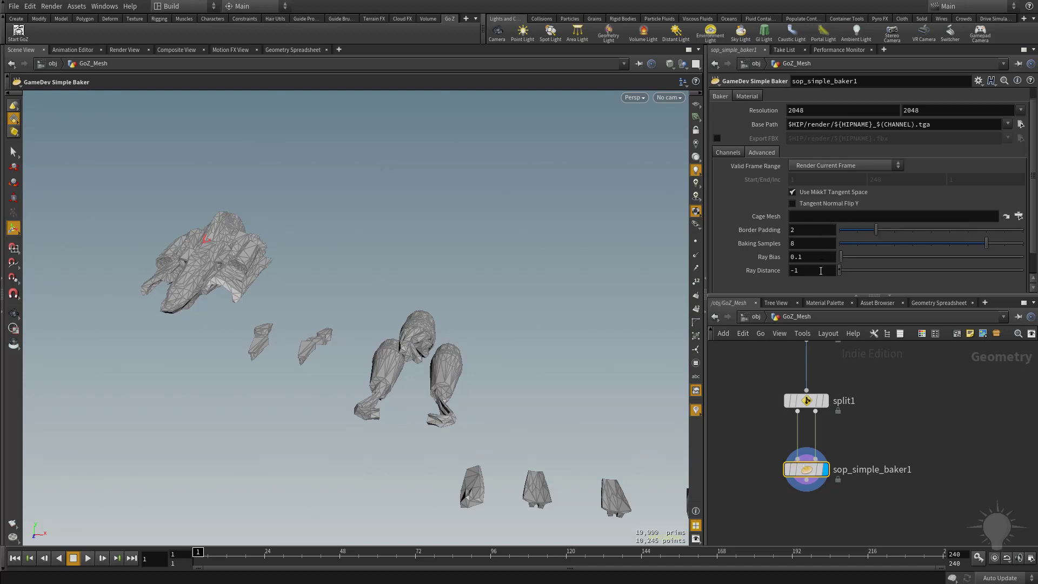
pyautogui.click(725, 152)
pyautogui.scroll(1, 732, 147)
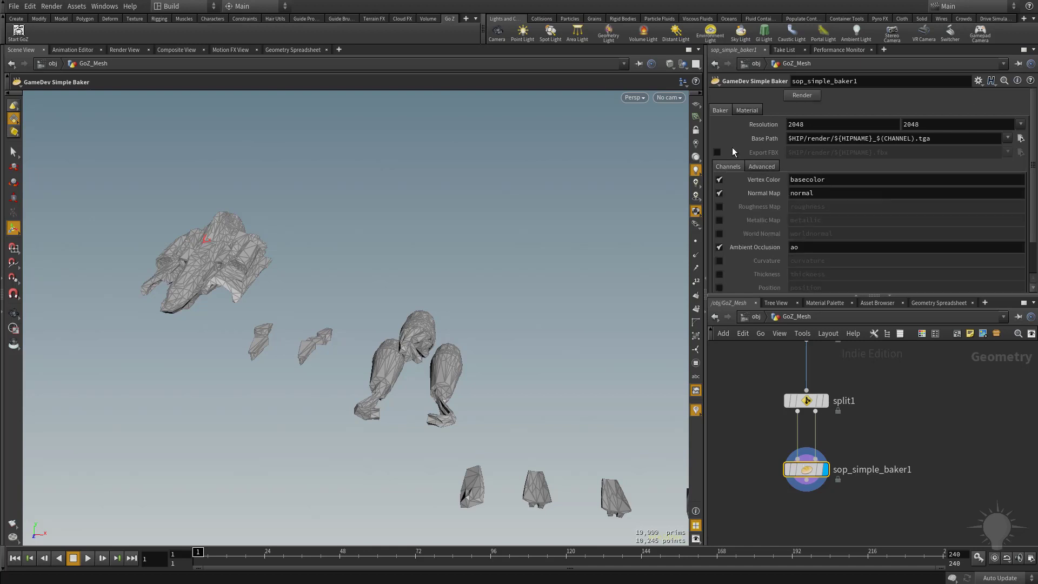
# Render the bake from the simple baker node and orbit the viewport around the exploded ship
pyautogui.click(806, 95)
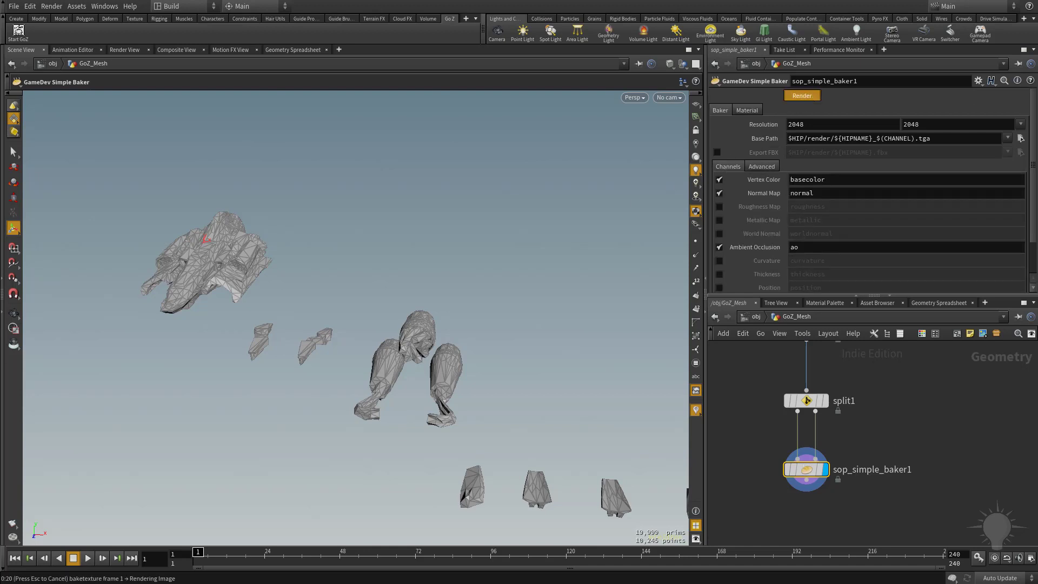
pyautogui.moveTo(533, 230)
pyautogui.keyDown('alt'); pyautogui.mouseDown()
pyautogui.moveTo(489, 233)
pyautogui.moveTo(497, 243)
pyautogui.moveTo(420, 283)
pyautogui.moveTo(319, 287)
pyautogui.moveTo(394, 328)
pyautogui.moveTo(246, 241)
pyautogui.moveTo(556, 355)
pyautogui.moveTo(359, 318)
pyautogui.moveTo(366, 292)
pyautogui.moveTo(459, 290)
pyautogui.moveTo(560, 343)
pyautogui.moveTo(422, 405)
pyautogui.moveTo(462, 382)
pyautogui.mouseUp(); pyautogui.keyUp('alt')
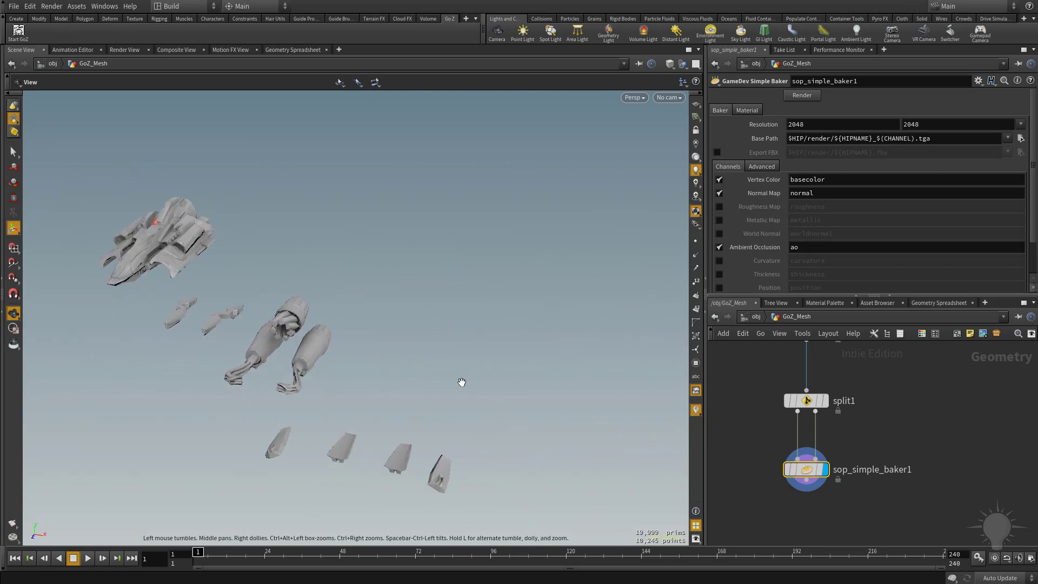
pyautogui.keyDown('alt'); pyautogui.moveTo(461, 382); pyautogui.dragTo(531, 405, button='middle'); pyautogui.keyUp('alt')
# Insert a GameDev Soften Normals node on the wire between uvlayout1 and group1 and enable Harden UV Seams
pyautogui.moveTo(727, 350); pyautogui.dragTo(821, 539, button='middle')
pyautogui.moveTo(816, 475); pyautogui.dragTo(794, 487, button='middle')
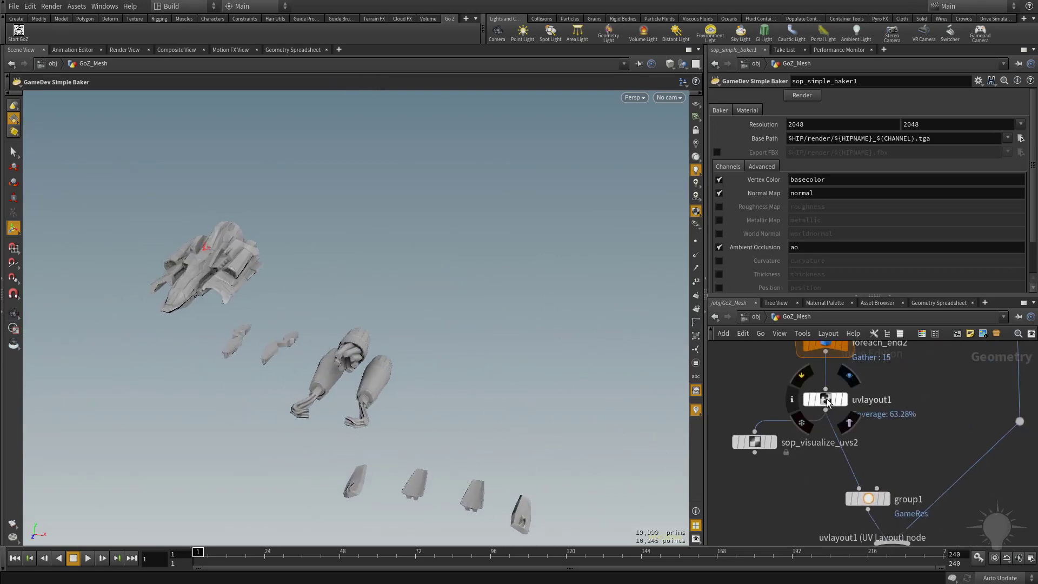
pyautogui.click(846, 403)
pyautogui.scroll(-2, 855, 437)
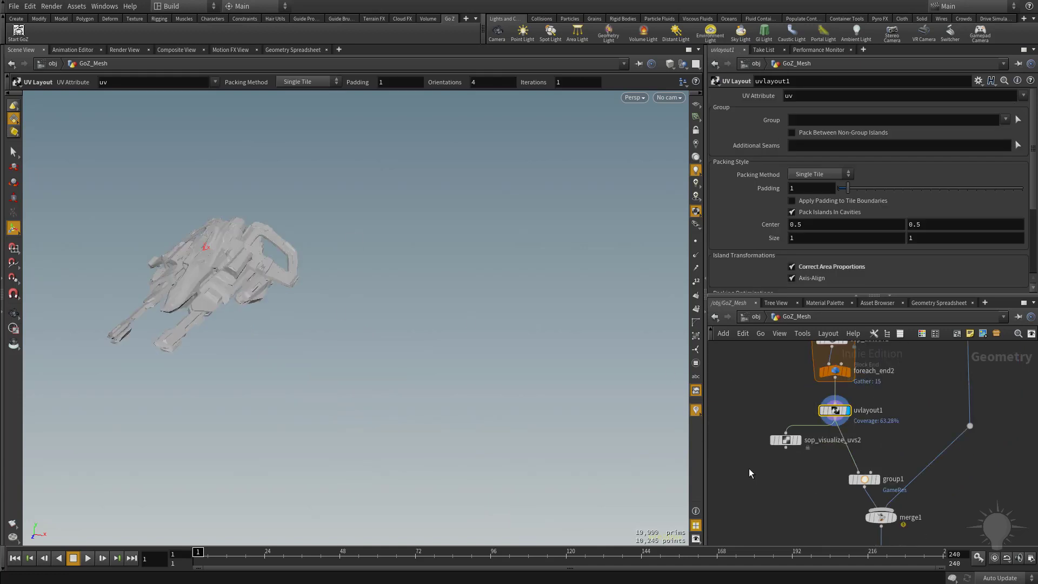
pyautogui.moveTo(1009, 497); pyautogui.dragTo(954, 416, button='middle')
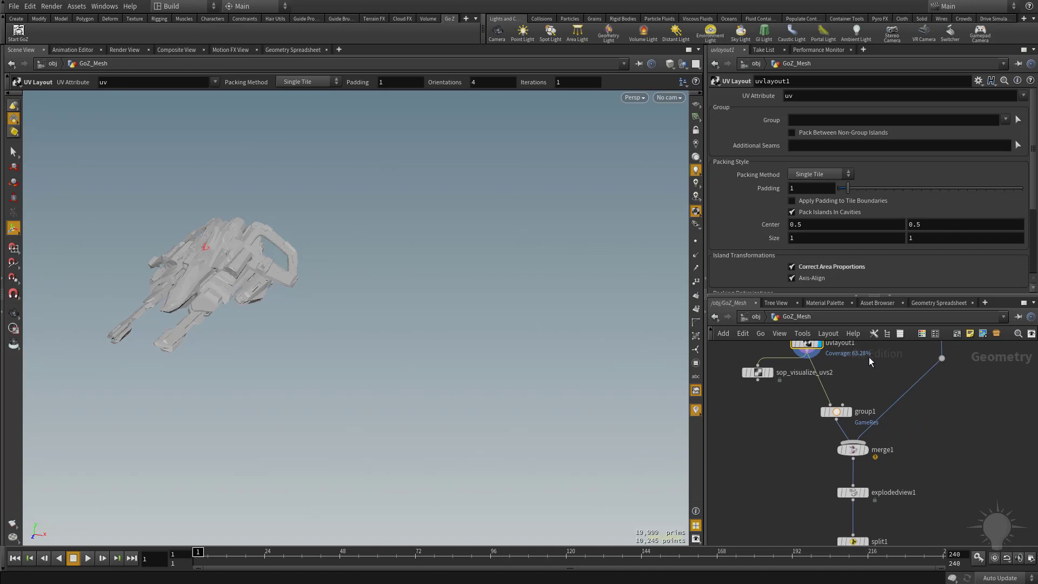
pyautogui.moveTo(995, 455); pyautogui.dragTo(985, 374, button='middle')
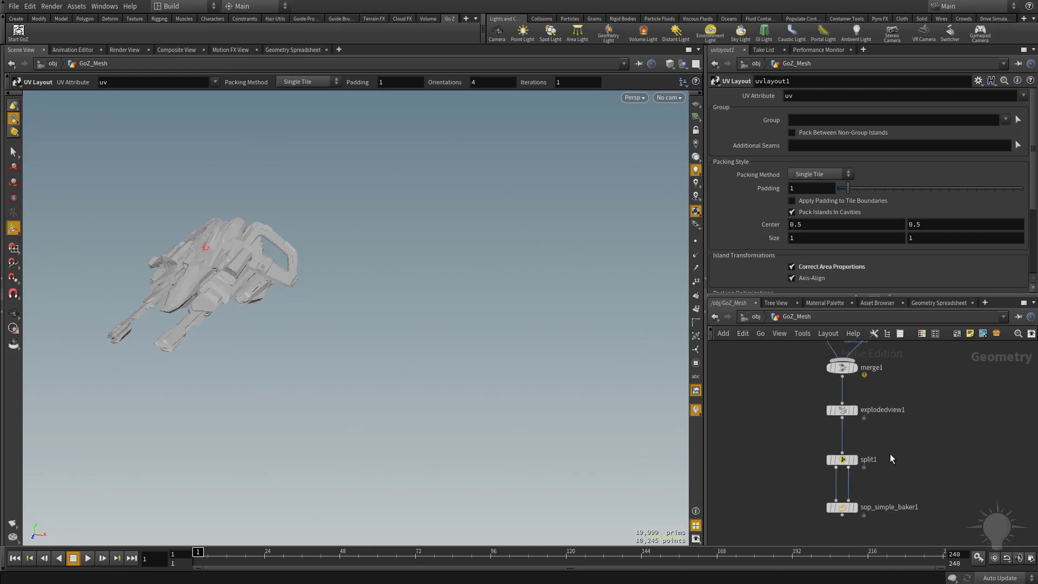
pyautogui.moveTo(923, 422); pyautogui.dragTo(924, 546, button='middle')
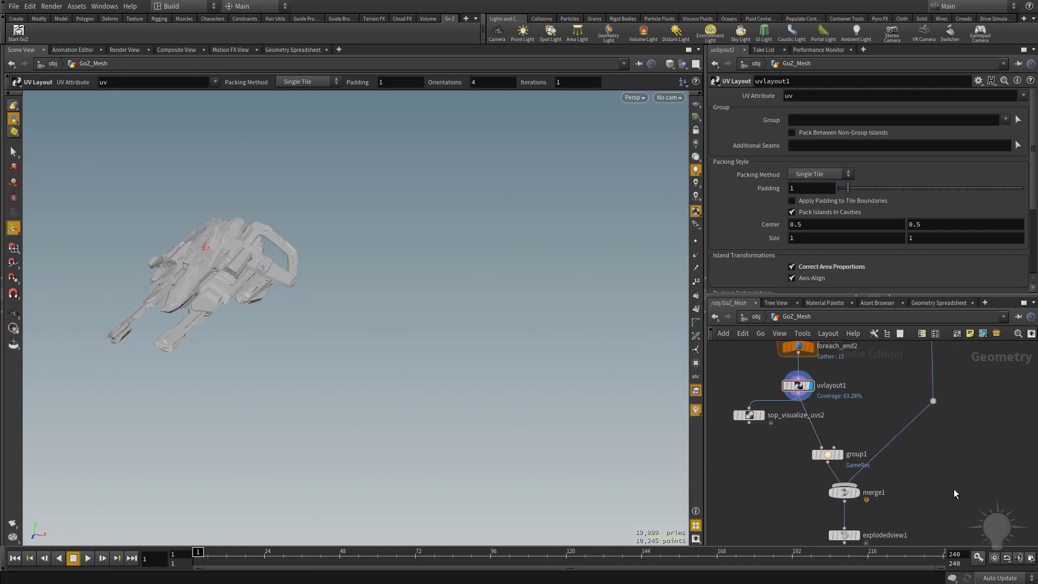
pyautogui.press('Tab')
pyautogui.press('Return')
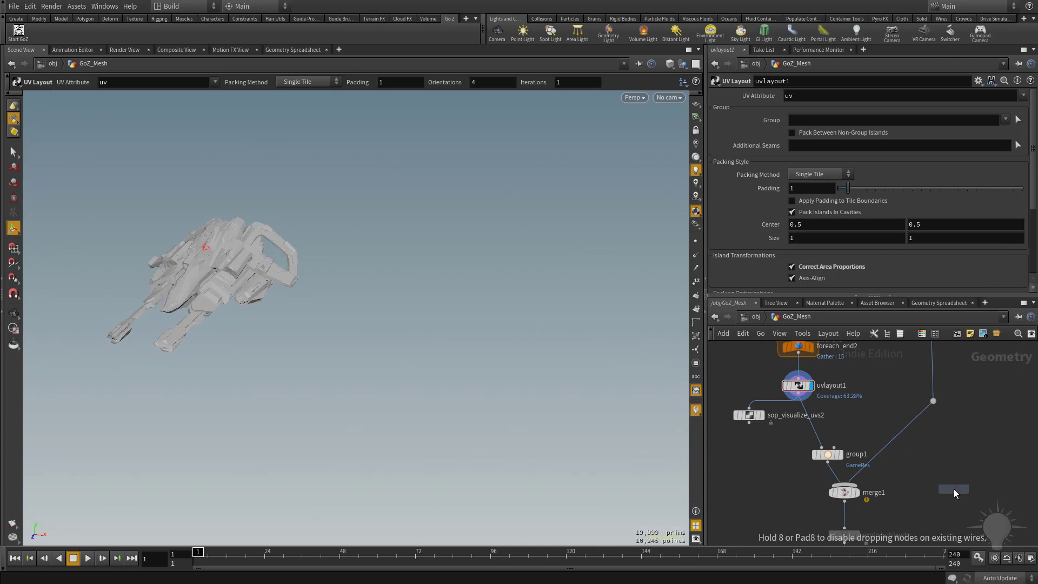
pyautogui.click(815, 430)
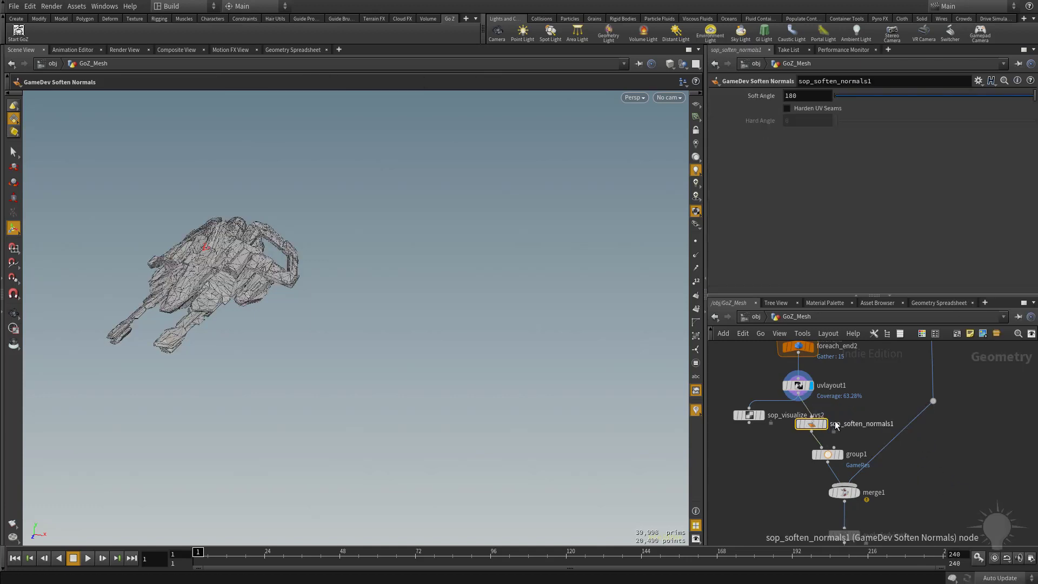
pyautogui.click(786, 109)
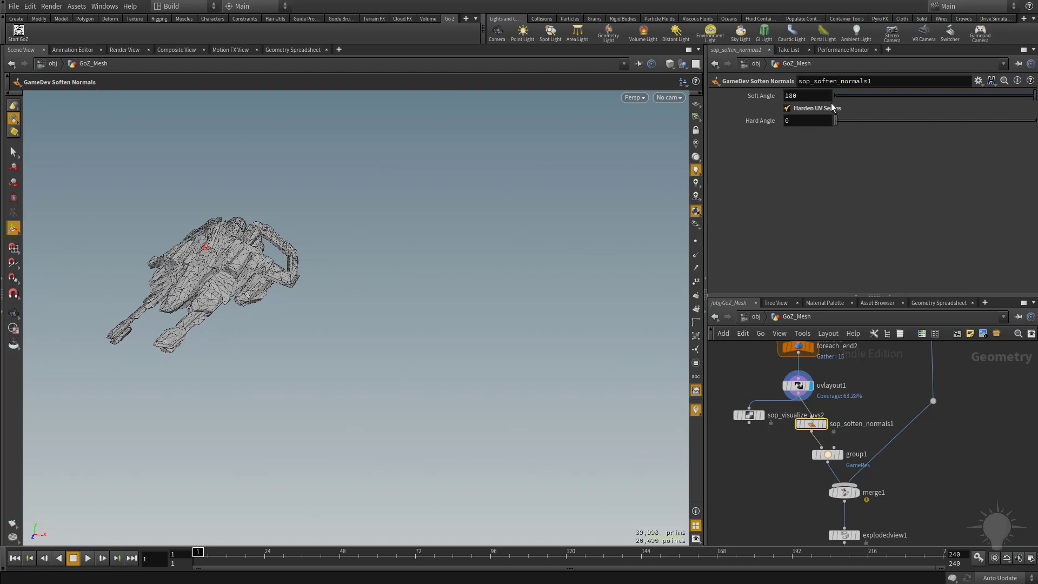
# Re-render the bake from the simple baker node
pyautogui.moveTo(923, 500); pyautogui.dragTo(925, 356, button='middle')
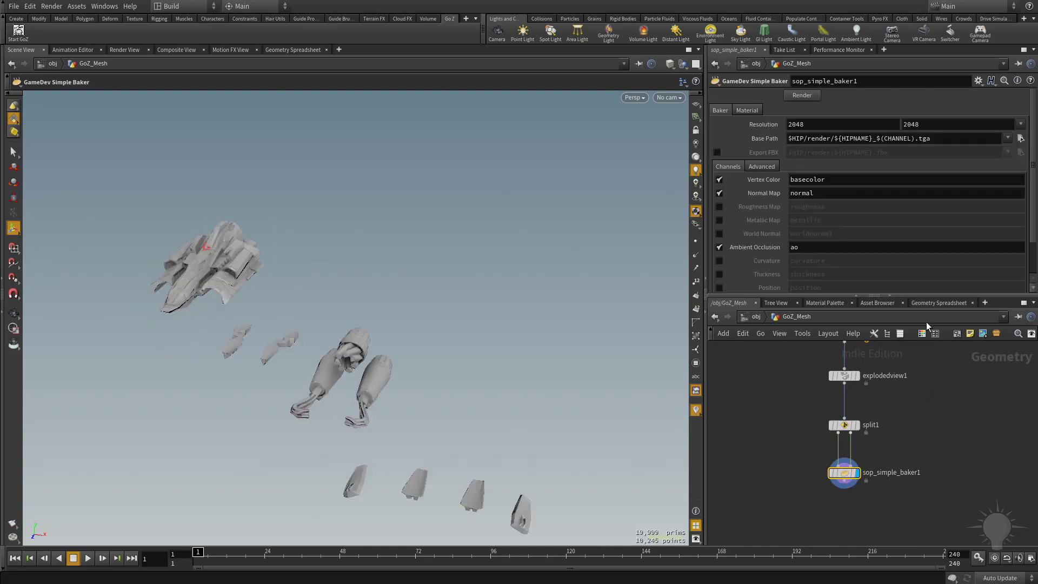
pyautogui.click(806, 96)
# Add a GameDev Quick Material node, wire sop_soften_normals1 into it and set it as the displayed node
pyautogui.moveTo(781, 365); pyautogui.dragTo(770, 486, button='middle')
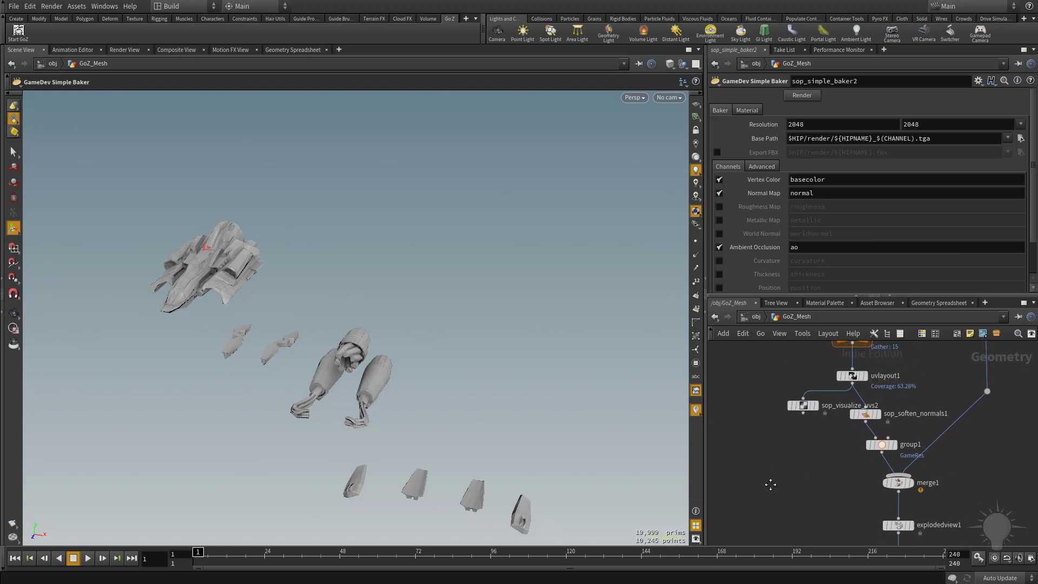
pyautogui.press('Tab')
pyautogui.press('Return')
pyautogui.click(770, 485)
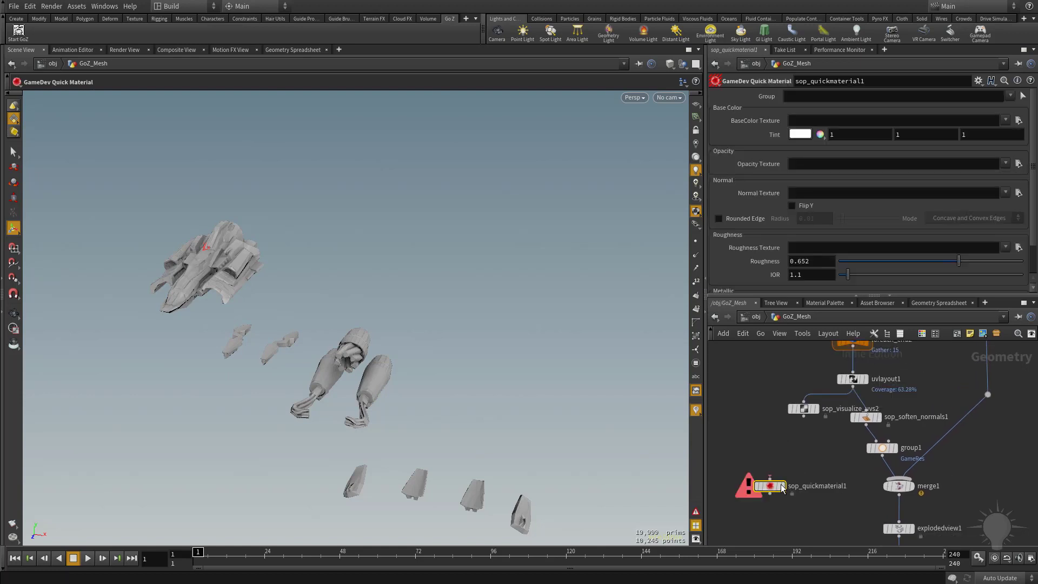
pyautogui.moveTo(866, 426); pyautogui.dragTo(778, 474)
pyautogui.click(771, 479)
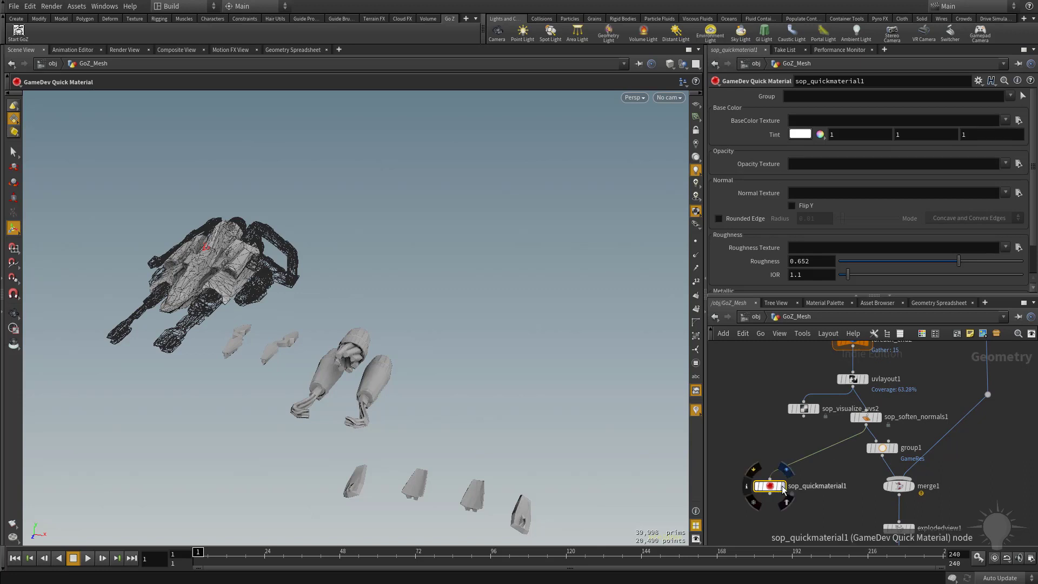
pyautogui.click(783, 486)
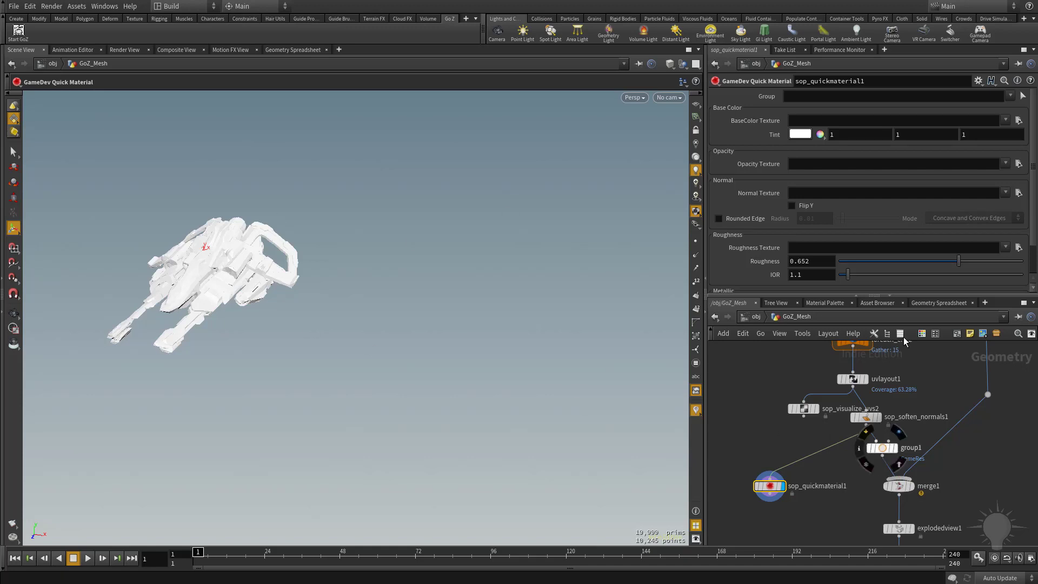
# Set the quick material's BaseColor Texture to SkimmerDemo_ao.tga from the render folder
pyautogui.click(800, 134)
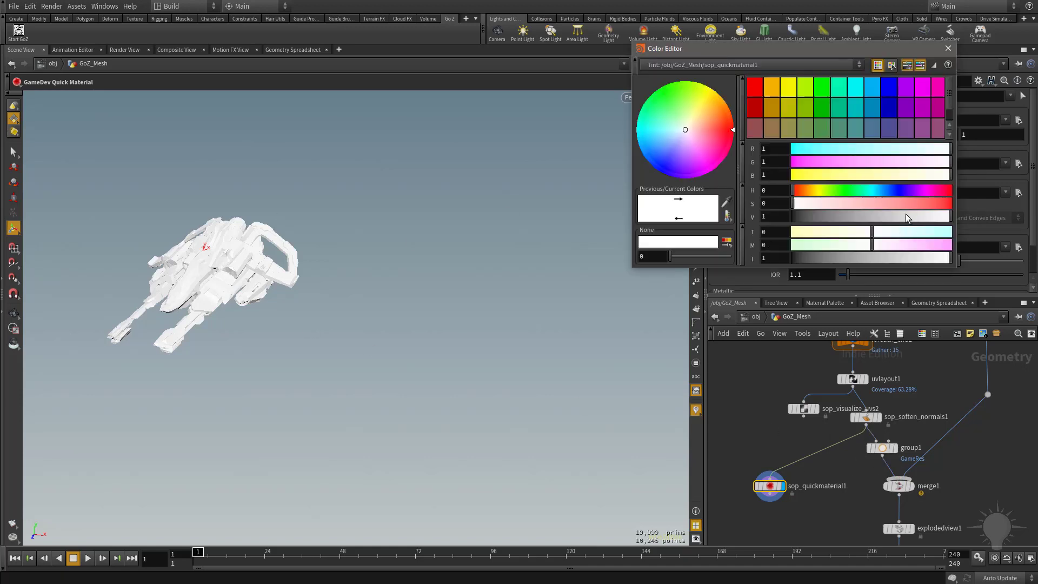
pyautogui.click(948, 48)
pyautogui.click(1017, 120)
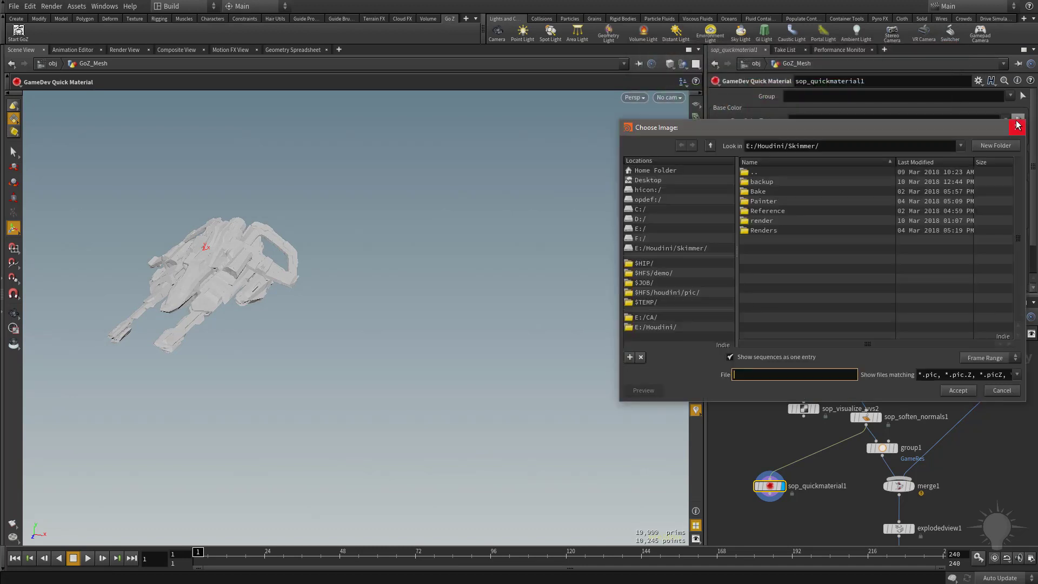
pyautogui.doubleClick(773, 218)
pyautogui.doubleClick(791, 180)
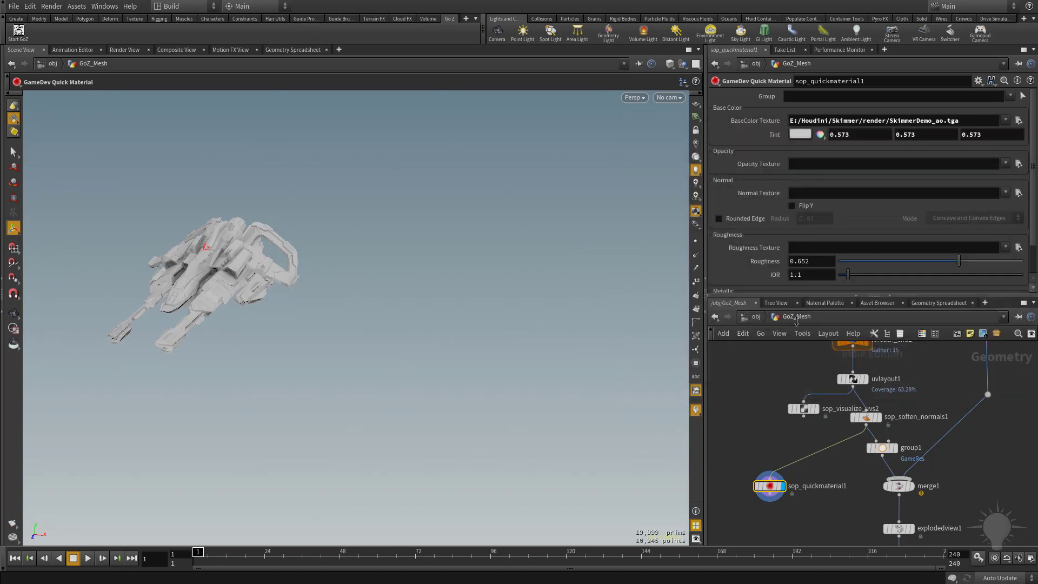
# Set the Normal Texture to SkimmerDemo_normal.tga from the render folder and enable Flip Y
pyautogui.click(1017, 193)
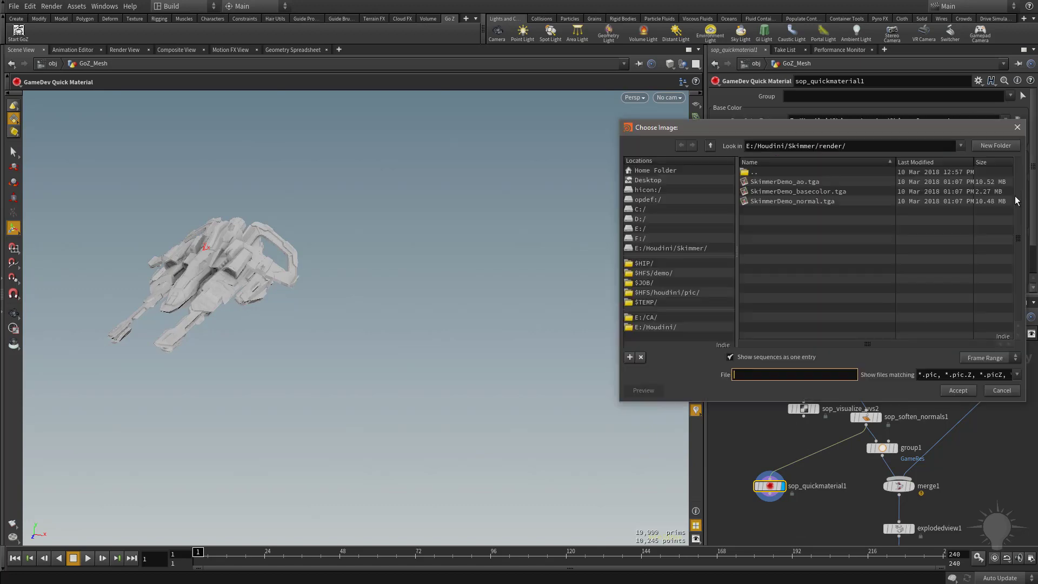
pyautogui.doubleClick(787, 201)
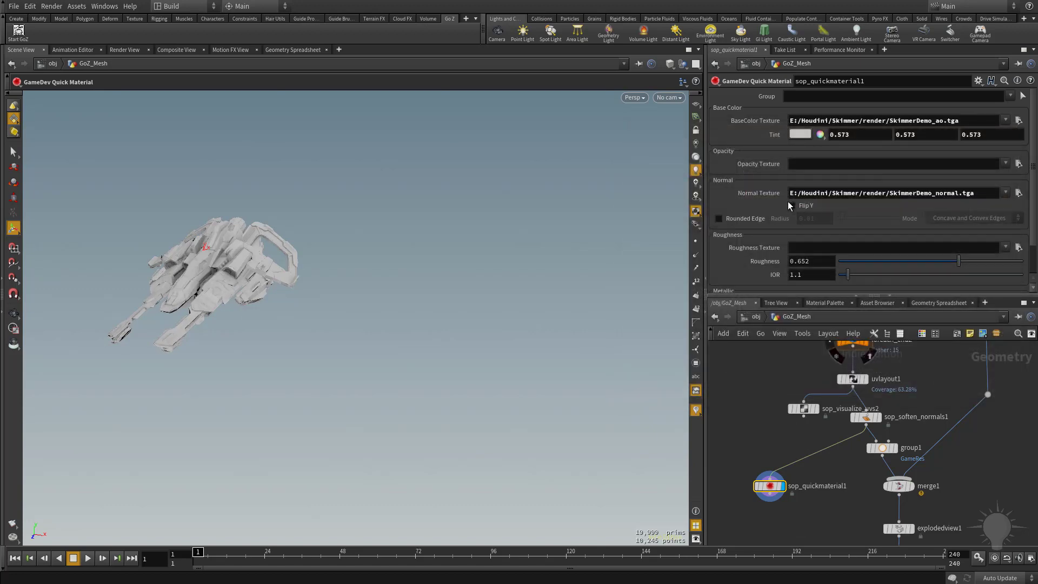
pyautogui.scroll(-2, 787, 201)
pyautogui.scroll(2, 787, 201)
pyautogui.click(793, 204)
# Orbit the viewport and toggle wireframe shading to inspect the textured ship
pyautogui.keyDown('alt'); pyautogui.moveTo(198, 236); pyautogui.dragTo(297, 262, button='right'); pyautogui.keyUp('alt')
pyautogui.keyDown('alt'); pyautogui.moveTo(297, 262); pyautogui.dragTo(171, 285); pyautogui.keyUp('alt')
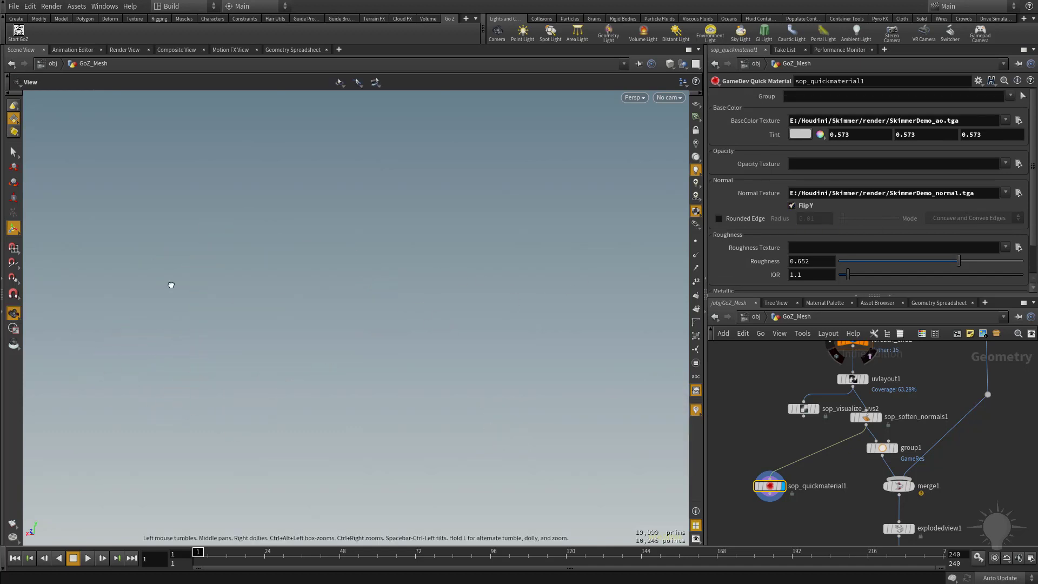
pyautogui.keyDown('alt'); pyautogui.moveTo(417, 326); pyautogui.dragTo(274, 276); pyautogui.keyUp('alt')
pyautogui.moveTo(344, 282)
pyautogui.keyDown('alt'); pyautogui.mouseDown()
pyautogui.moveTo(172, 232)
pyautogui.moveTo(265, 268)
pyautogui.moveTo(319, 250)
pyautogui.moveTo(615, 325)
pyautogui.moveTo(549, 280)
pyautogui.moveTo(559, 327)
pyautogui.moveTo(436, 408)
pyautogui.mouseUp(); pyautogui.keyUp('alt')
pyautogui.hotkey('shift', 'w')
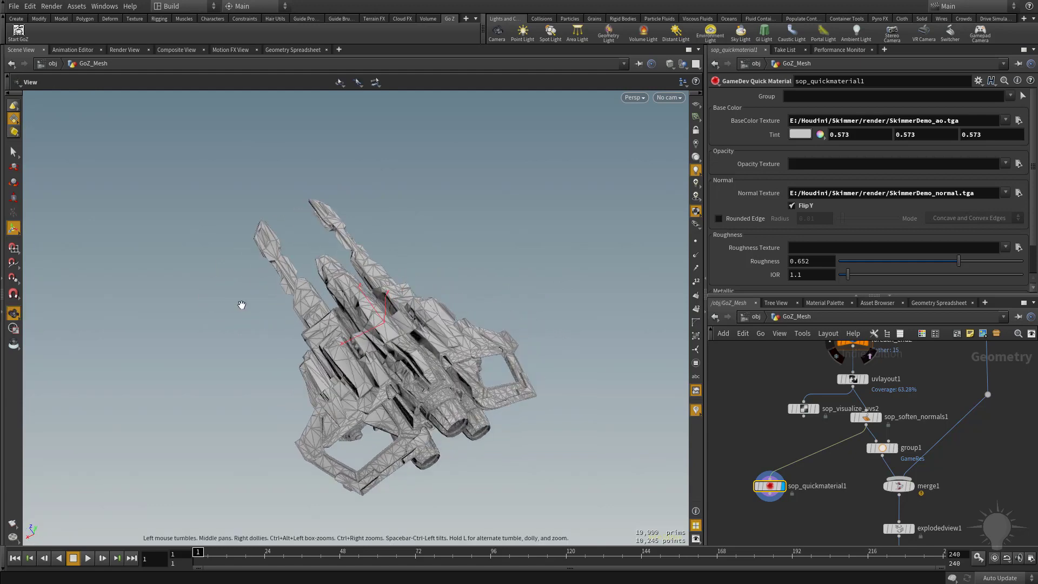
pyautogui.keyDown('alt'); pyautogui.moveTo(238, 303); pyautogui.dragTo(534, 317); pyautogui.keyUp('alt')
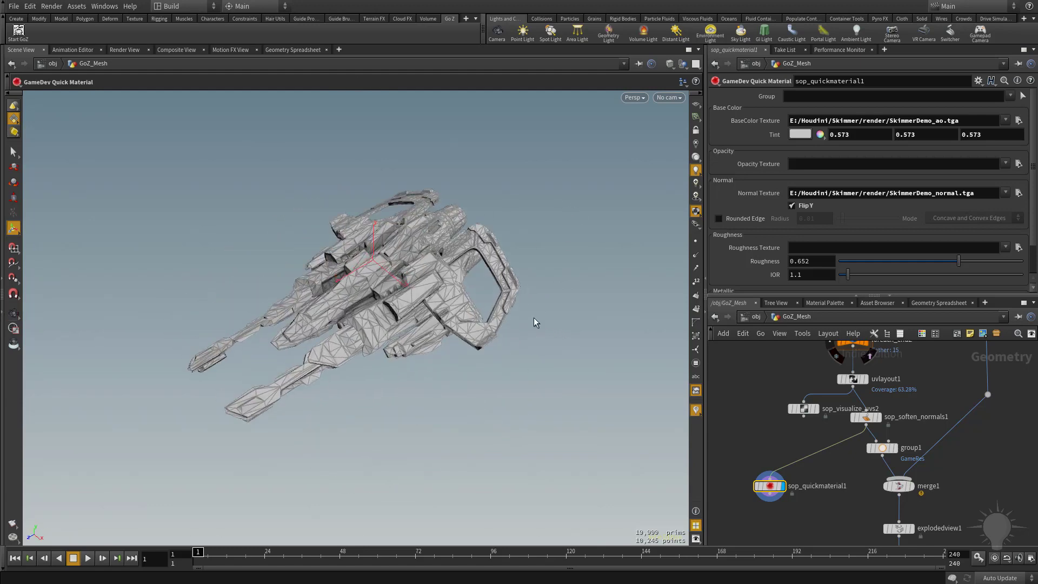
pyautogui.hotkey('shift', 'w')
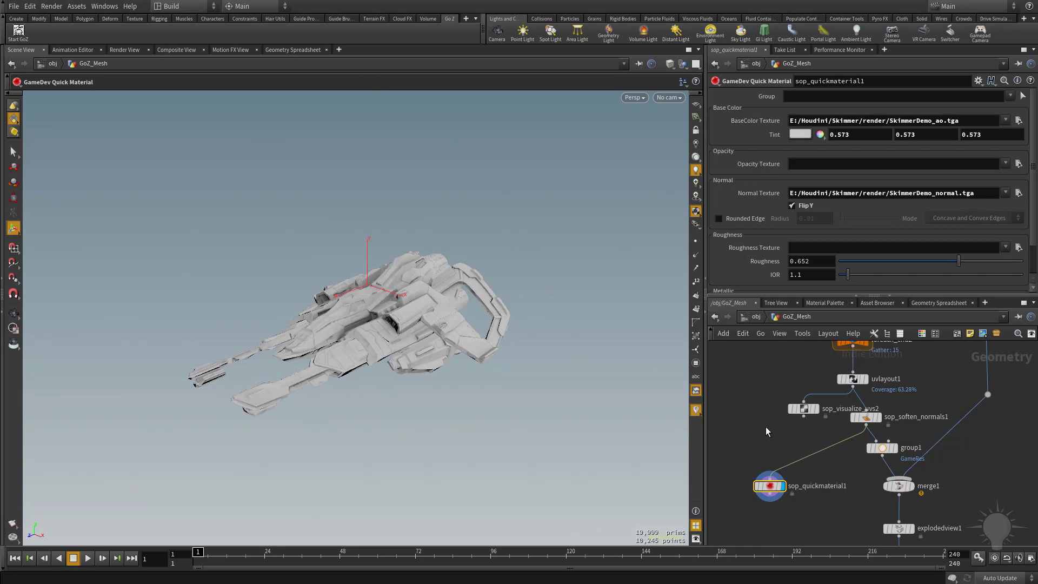
# Add an ROP FBX Output node to the network beside the quick material
pyautogui.moveTo(761, 535); pyautogui.dragTo(821, 515, button='middle')
pyautogui.press('Tab')
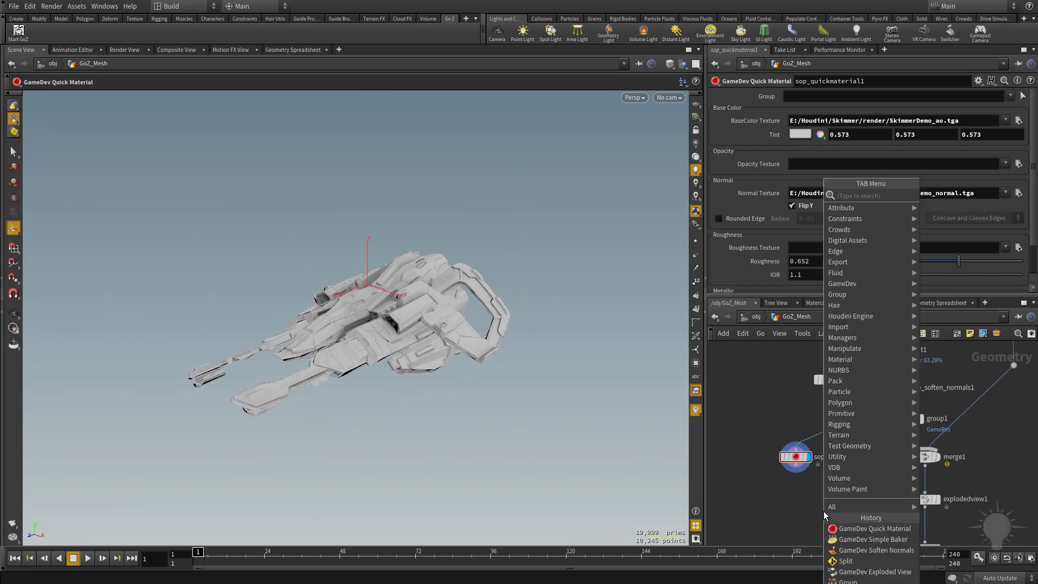
pyautogui.write('fbx')
pyautogui.press('Return')
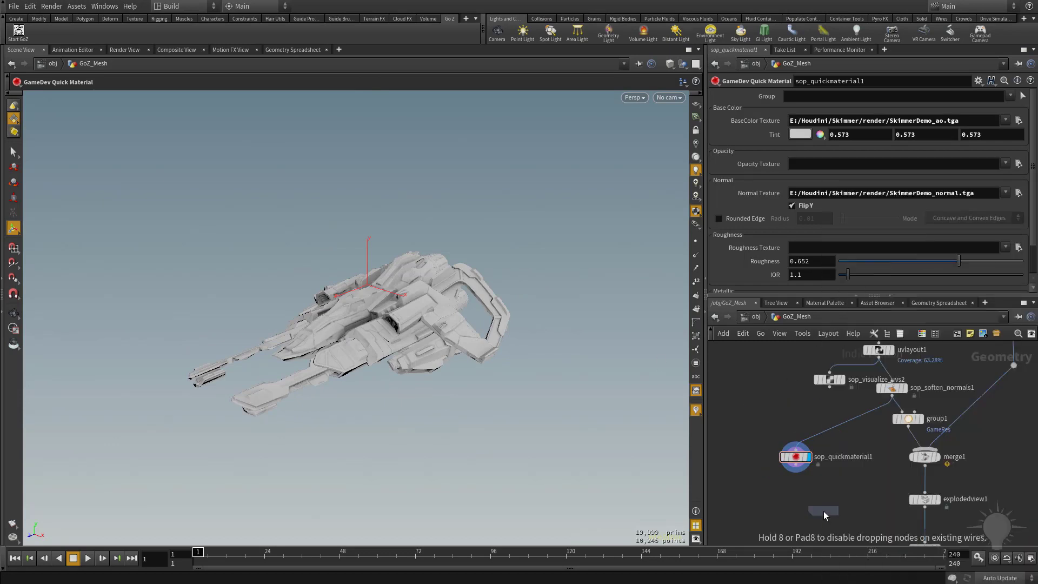
pyautogui.click(772, 417)
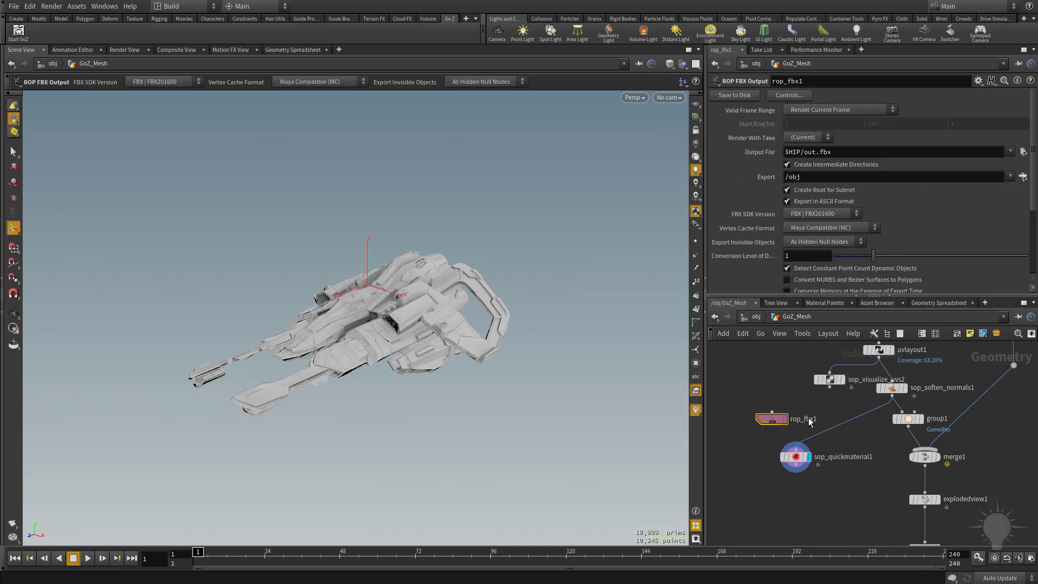
pyautogui.click(773, 412)
pyautogui.click(773, 412)
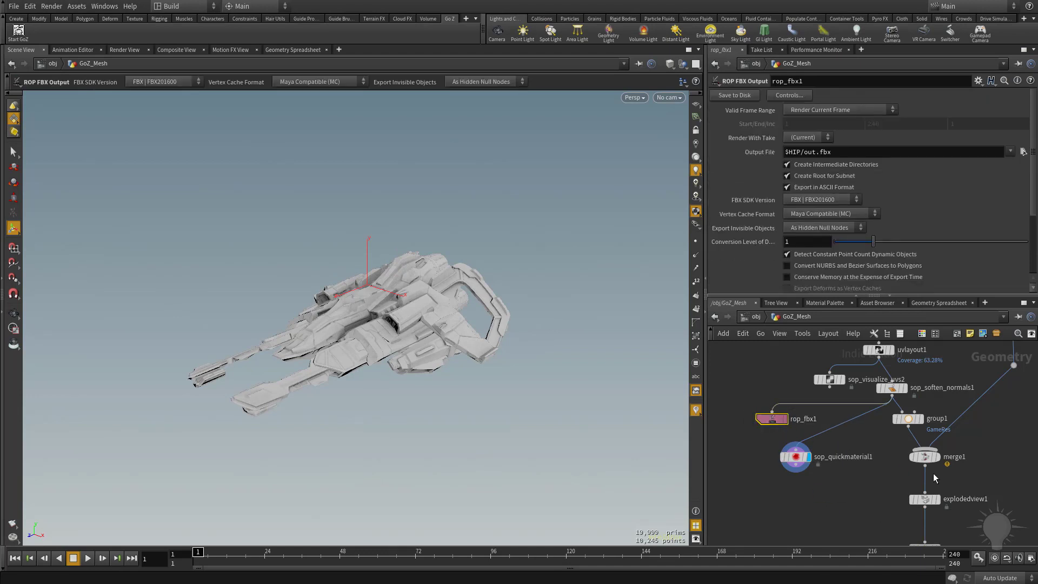
# Enable Export FBX on the simple baker node below split1
pyautogui.moveTo(912, 458); pyautogui.dragTo(763, 343, button='middle')
pyautogui.moveTo(895, 440); pyautogui.dragTo(922, 416, button='middle')
pyautogui.click(806, 453)
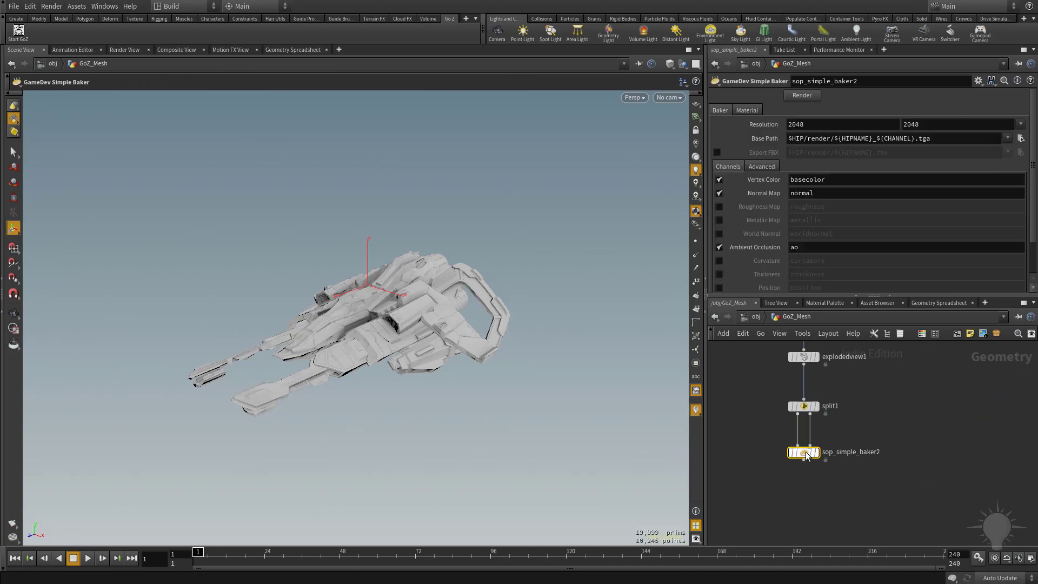
pyautogui.click(717, 152)
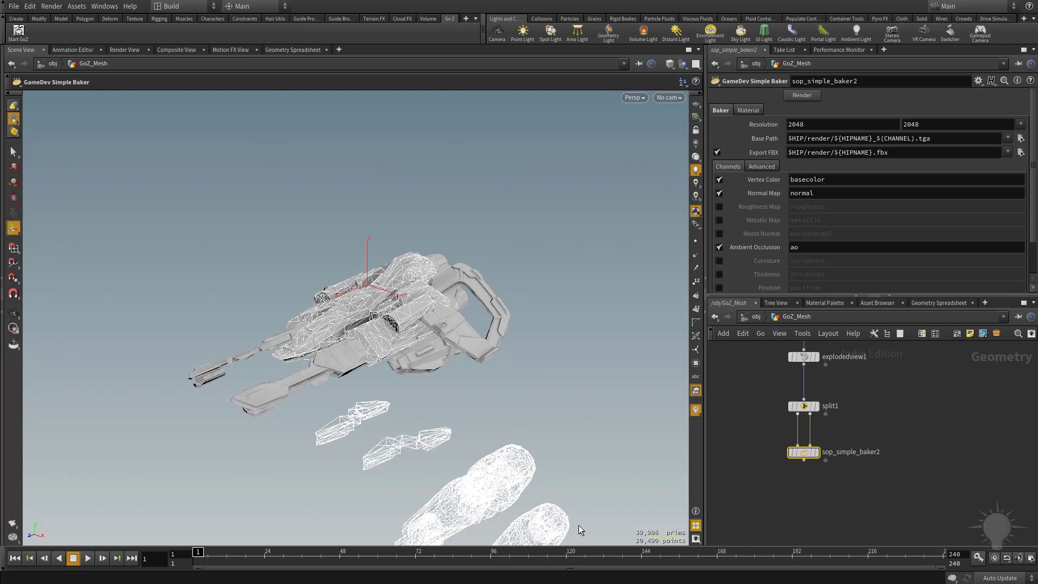
# Disable Export FBX on the simple baker node
pyautogui.click(717, 152)
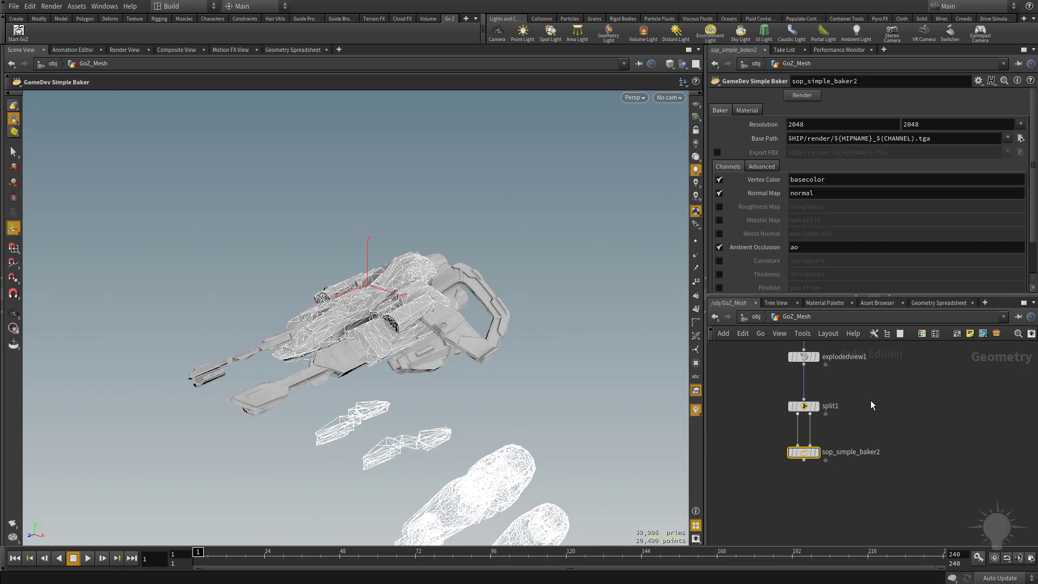
# Select the ROP FBX Output node and open its output file browser, cancelling without choosing a file
pyautogui.moveTo(871, 401); pyautogui.dragTo(924, 442, button='middle')
pyautogui.moveTo(782, 417); pyautogui.dragTo(934, 564, button='middle')
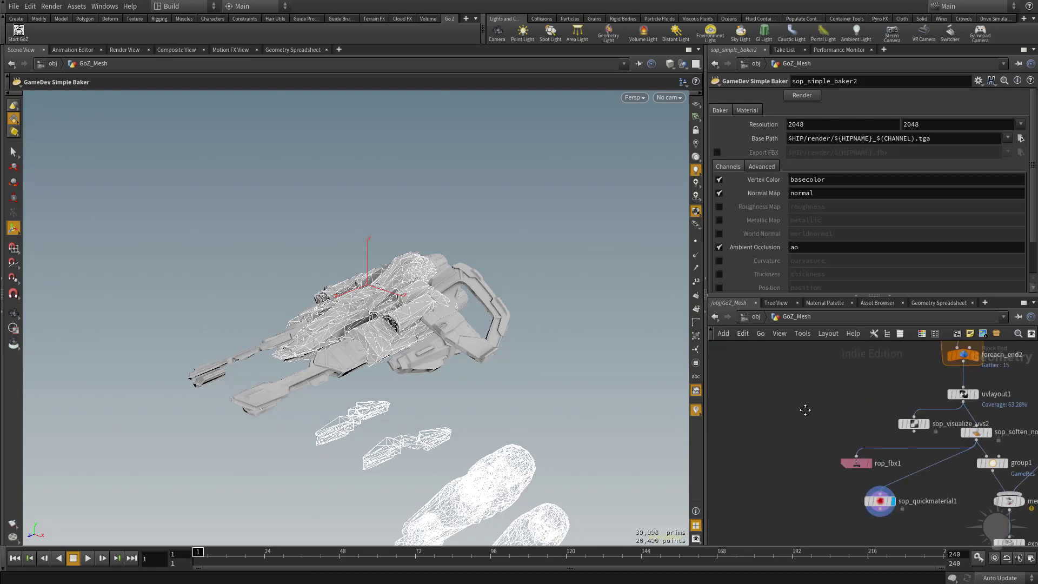
pyautogui.click(817, 449)
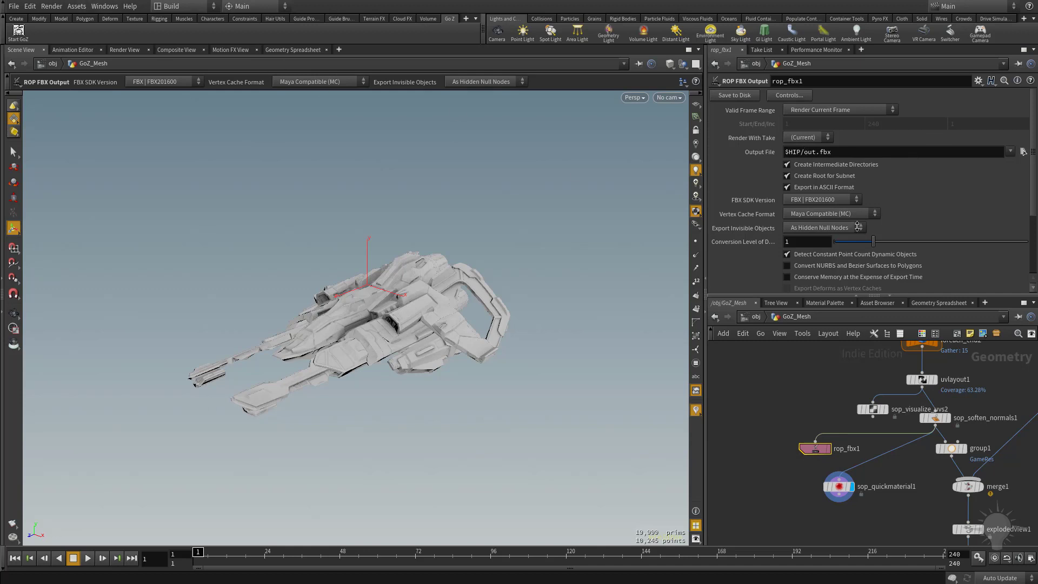
pyautogui.click(1023, 152)
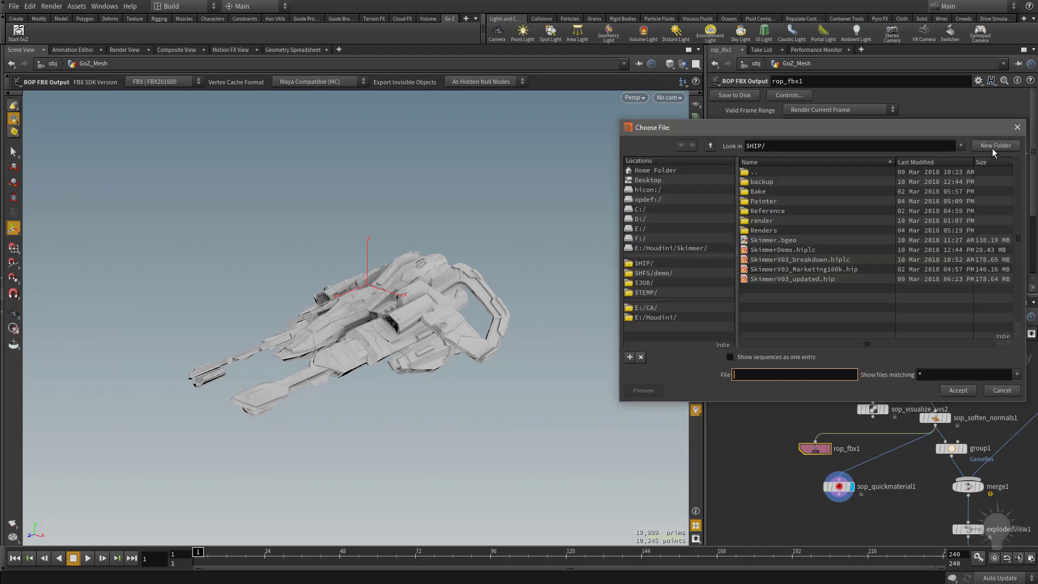
pyautogui.click(1001, 390)
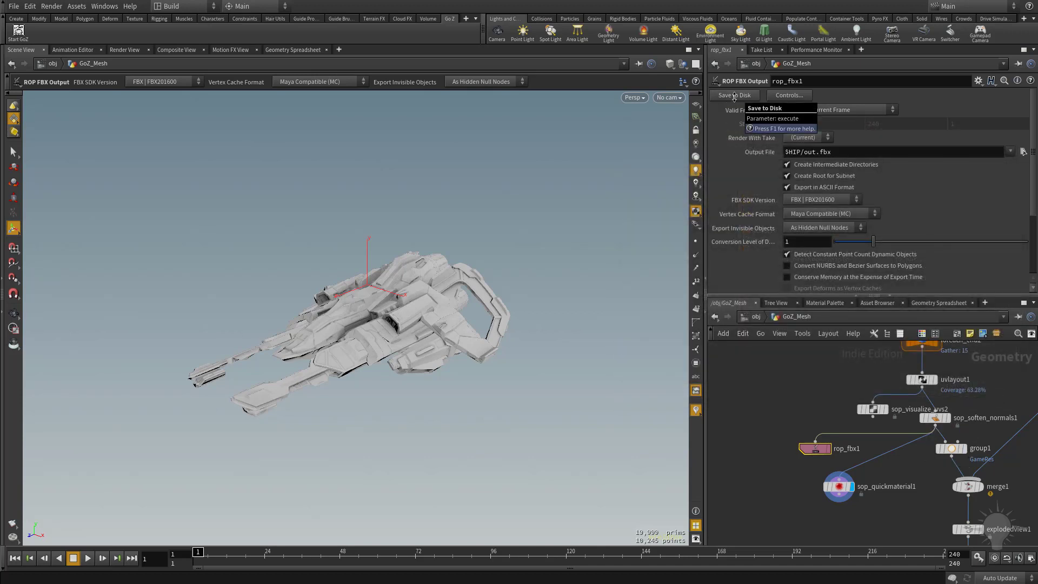
# Pan and zoom through the SOP network to review the node chain from file2 down to rop_fbx1
pyautogui.moveTo(795, 391); pyautogui.dragTo(749, 381, button='middle')
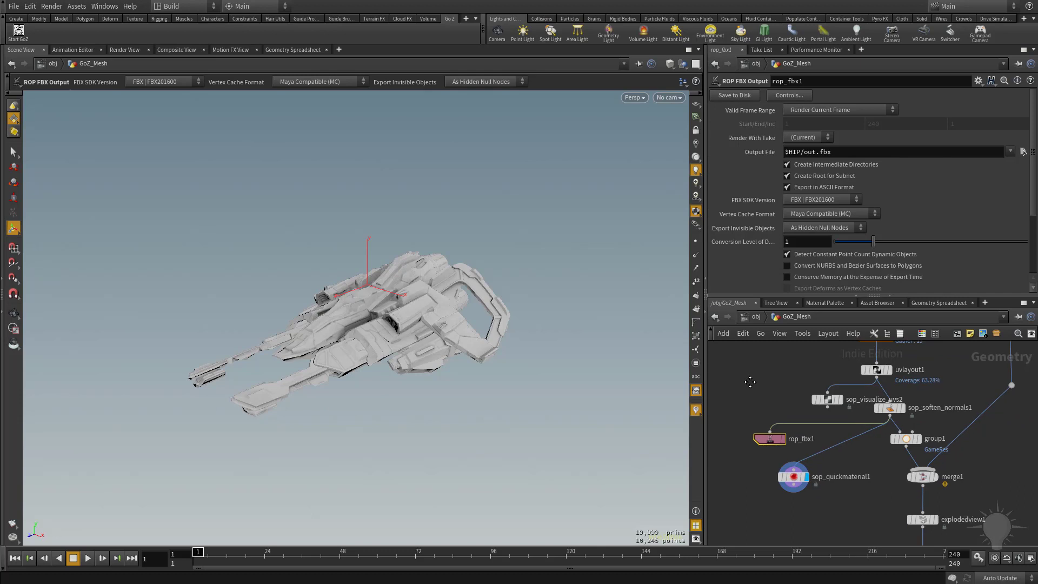
pyautogui.scroll(-5, 861, 397)
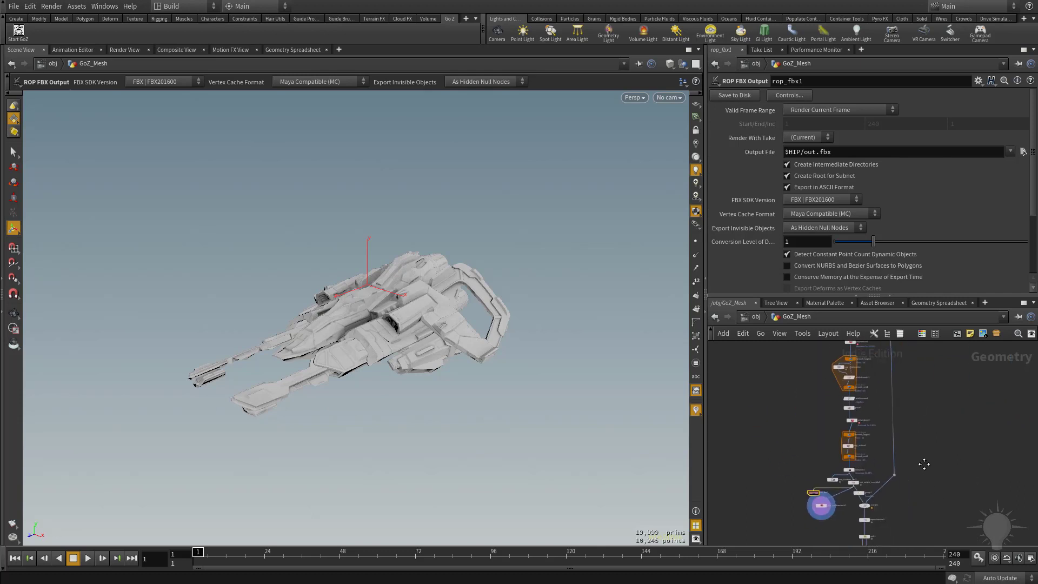
pyautogui.scroll(5, 926, 436)
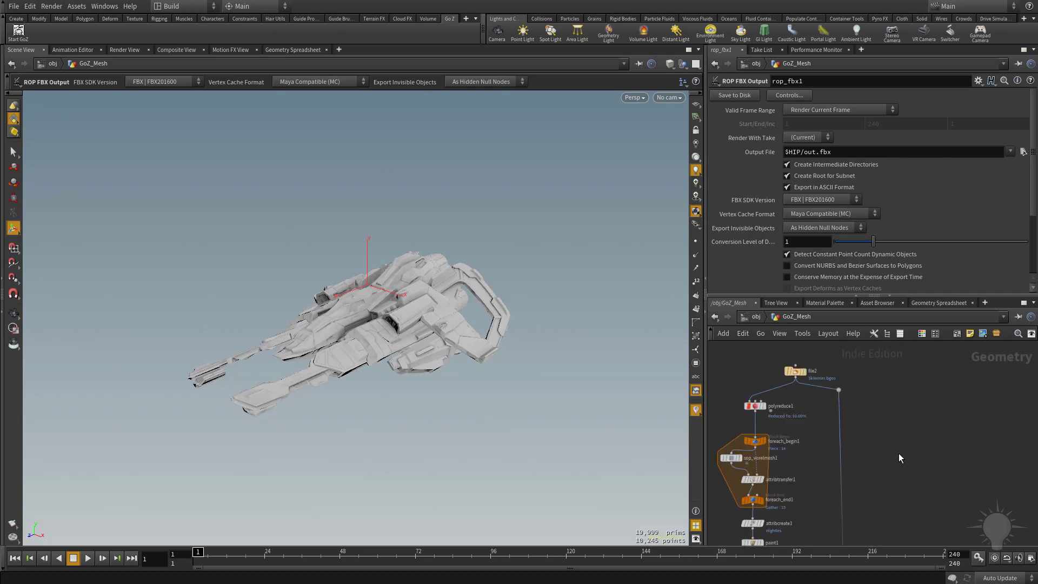
pyautogui.scroll(-5, 808, 388)
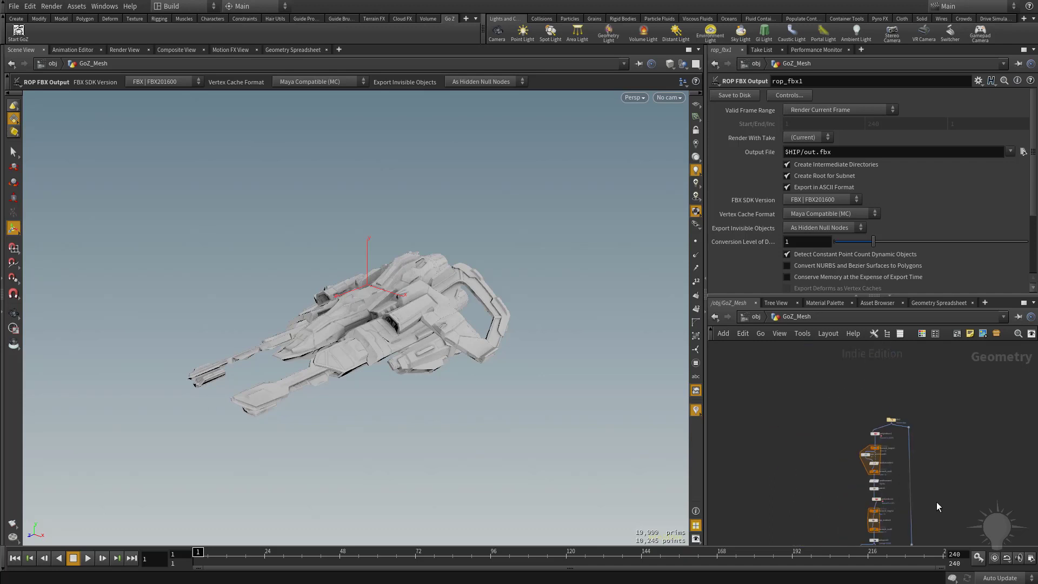
pyautogui.scroll(3, 914, 438)
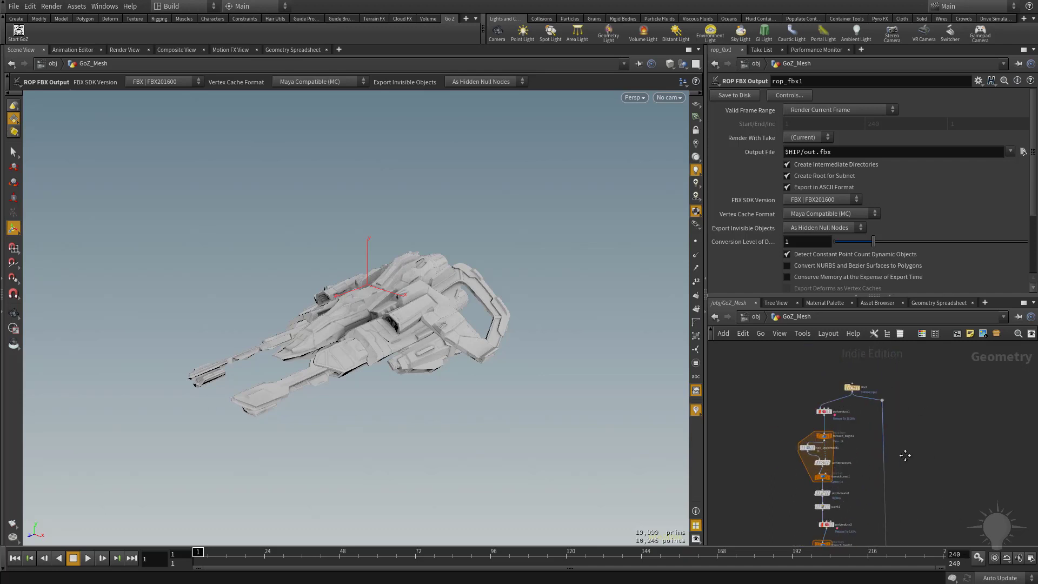
pyautogui.moveTo(905, 455); pyautogui.dragTo(910, 429, button='middle')
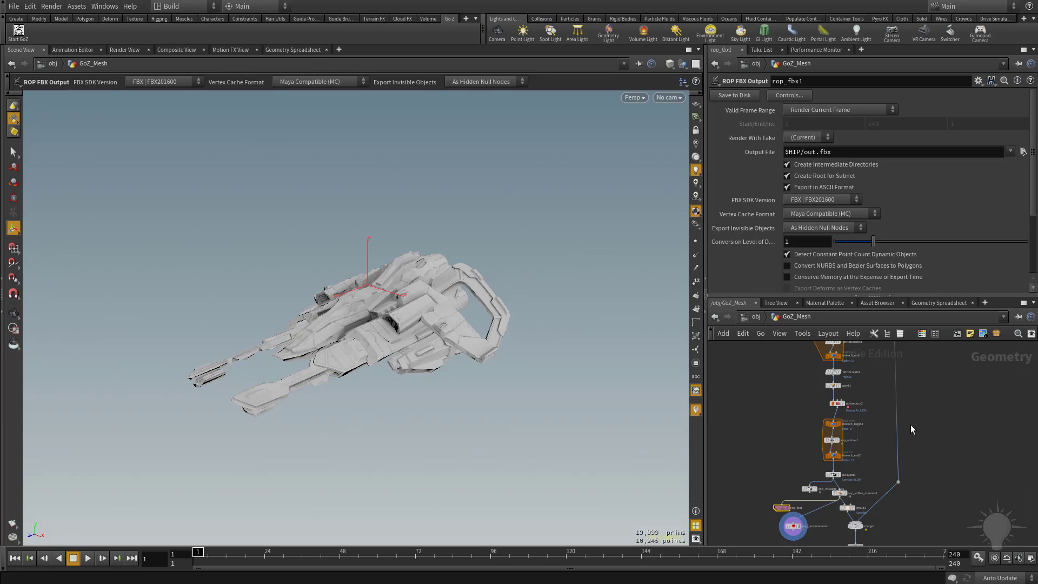
pyautogui.scroll(3, 854, 406)
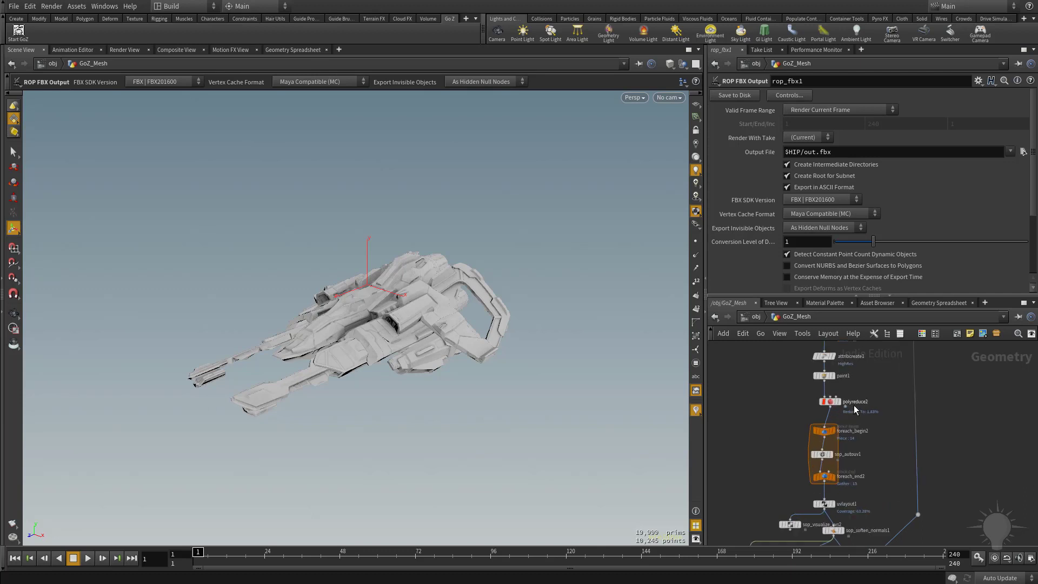
pyautogui.moveTo(868, 389); pyautogui.dragTo(873, 485, button='middle')
pyautogui.moveTo(890, 417); pyautogui.dragTo(868, 492, button='middle')
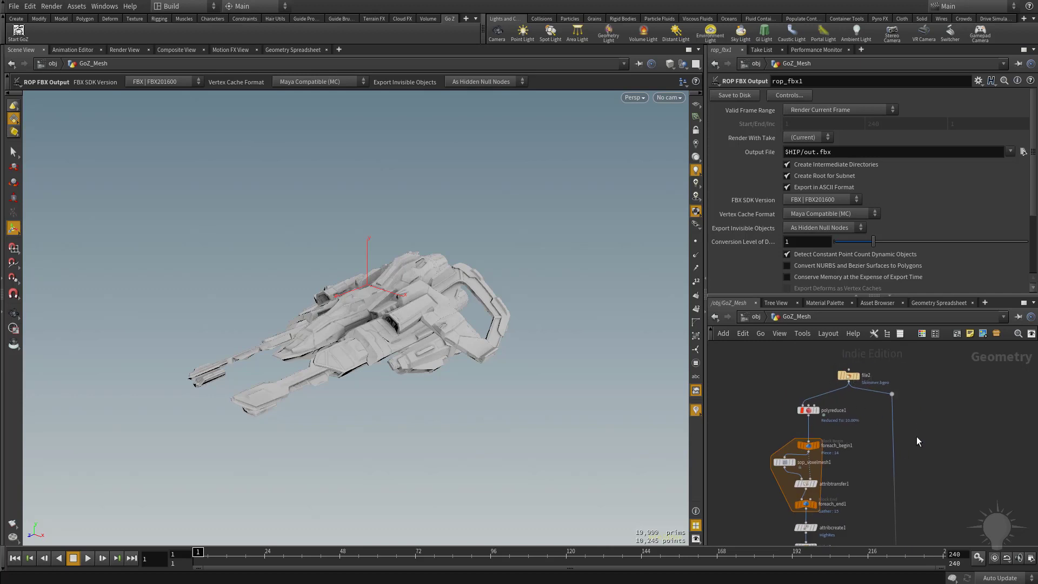
pyautogui.moveTo(882, 467)
pyautogui.mouseDown(button='middle')
pyautogui.moveTo(876, 306)
pyautogui.moveTo(860, 404)
pyautogui.mouseUp(button='middle')
pyautogui.moveTo(940, 391); pyautogui.dragTo(943, 490, button='middle')
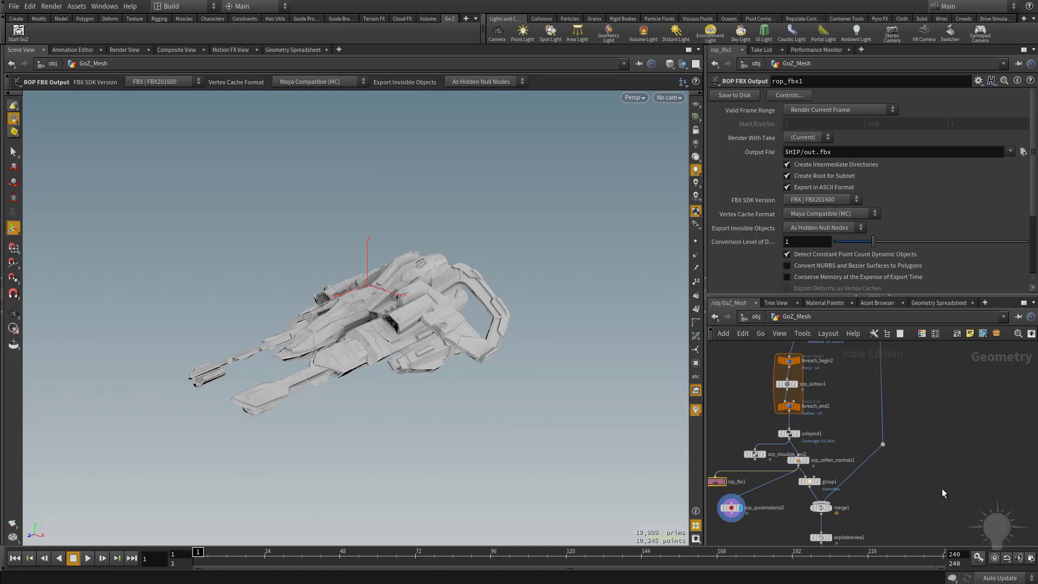
pyautogui.scroll(-3, 942, 490)
pyautogui.moveTo(932, 413); pyautogui.dragTo(924, 504, button='middle')
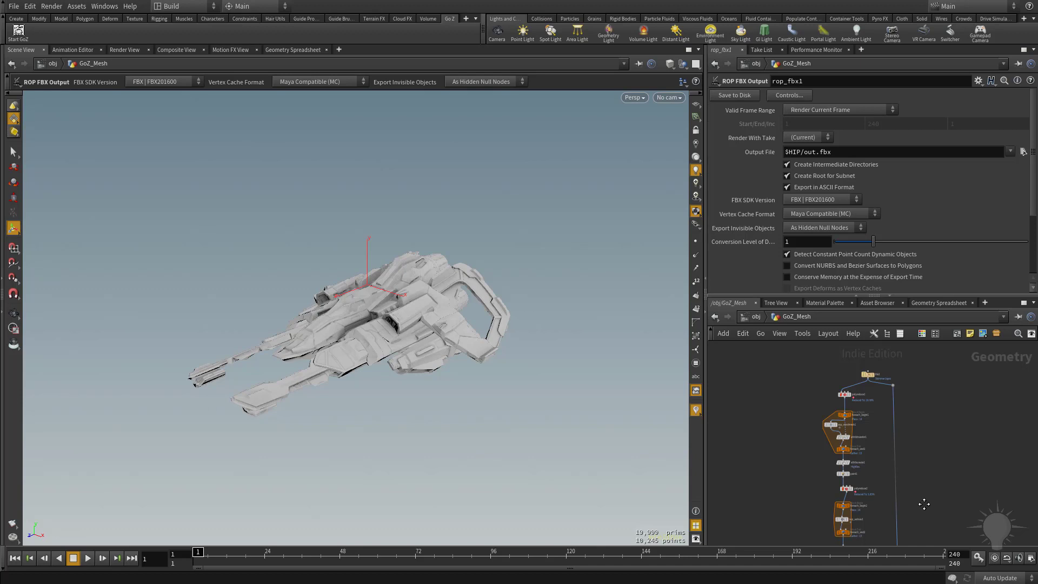
pyautogui.scroll(5, 923, 487)
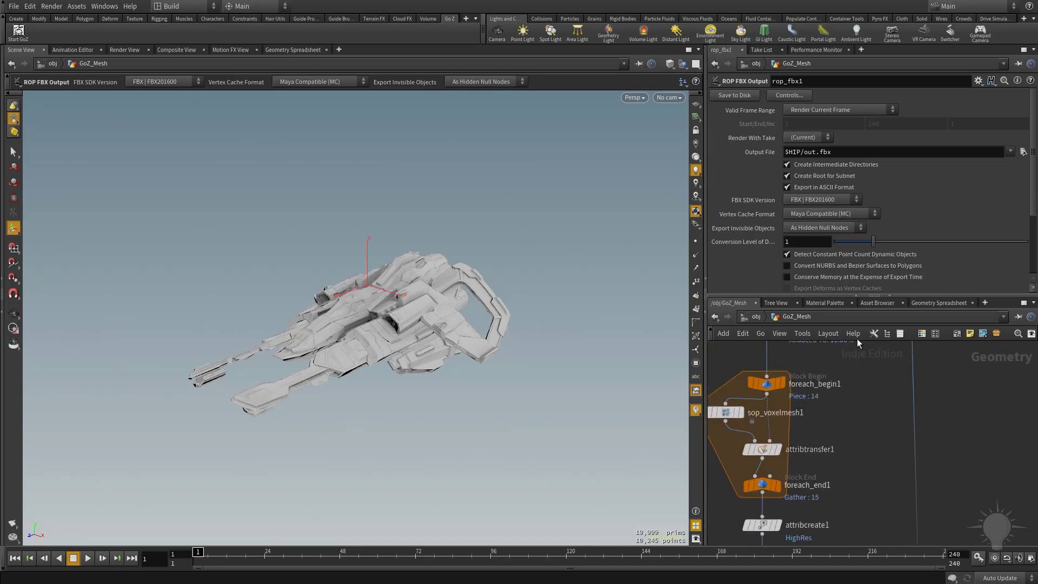
pyautogui.scroll(-5, 881, 423)
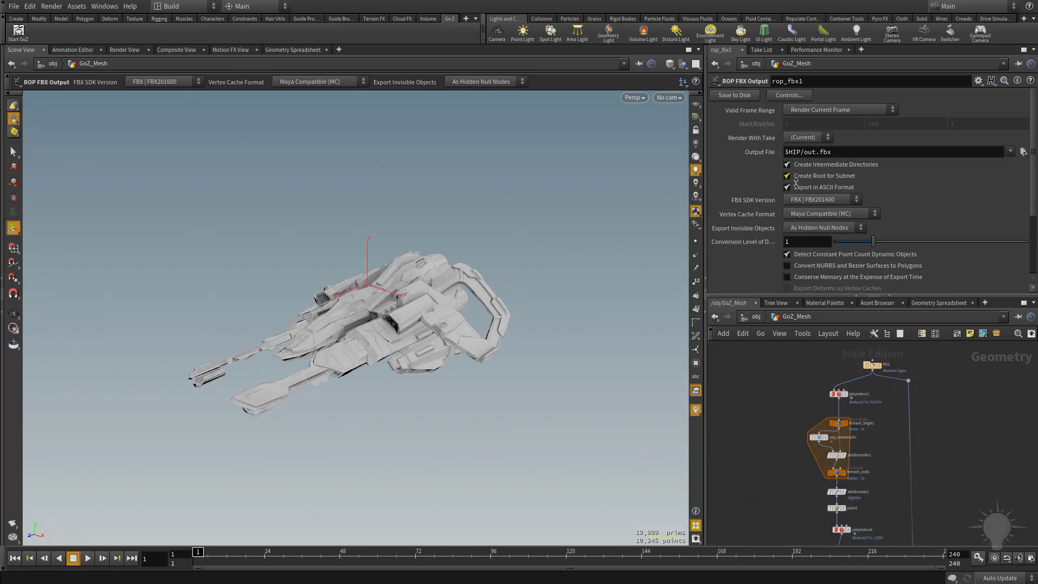
pyautogui.scroll(4, 880, 420)
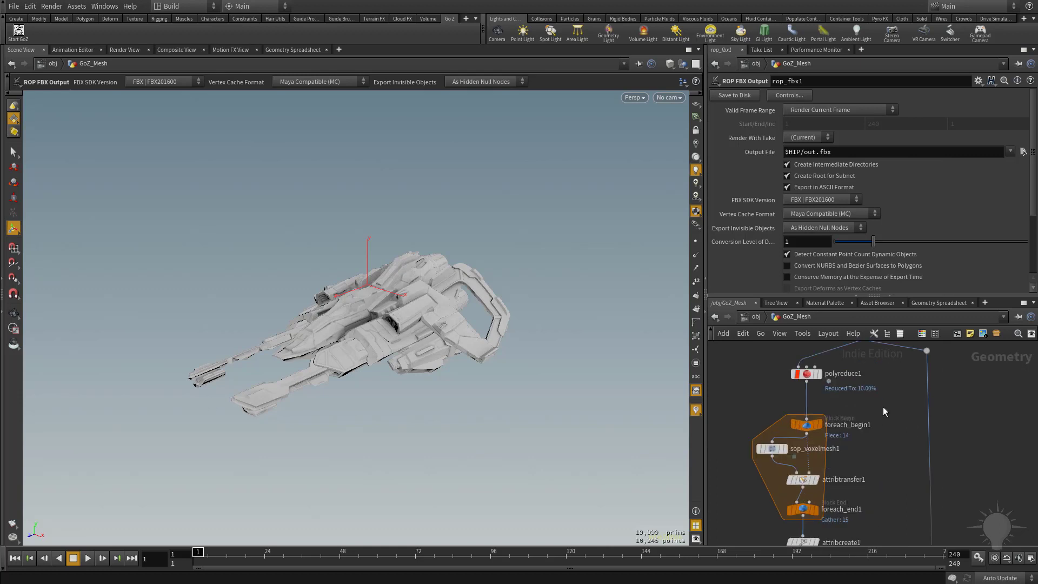
# Dive inside the sop_voxelmesh1 node to inspect its internal network, then return up a level
pyautogui.moveTo(772, 450); pyautogui.dragTo(834, 434, button='middle')
pyautogui.doubleClick(806, 430)
pyautogui.scroll(-3, 807, 430)
pyautogui.scroll(5, 836, 433)
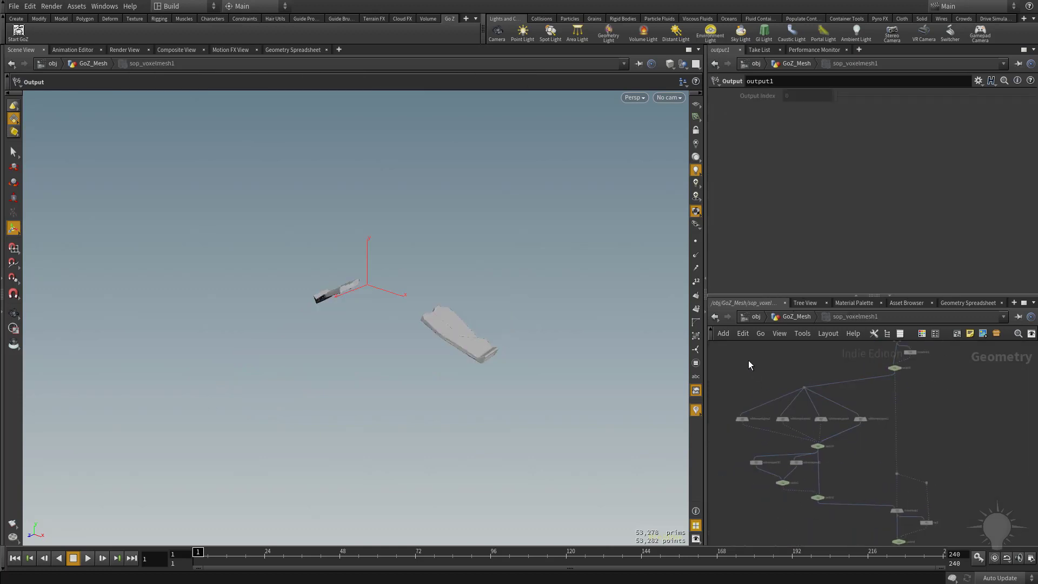
pyautogui.press('u')
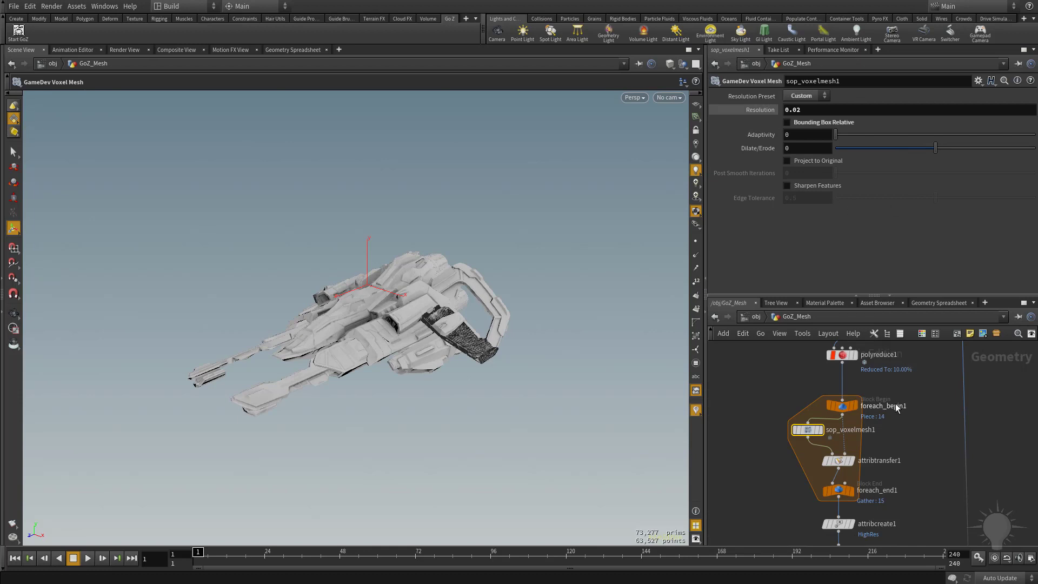
# Pan and zoom across the network again to review the whole node chain around the voxel mesh loop
pyautogui.scroll(-5, 895, 404)
pyautogui.moveTo(915, 483); pyautogui.dragTo(918, 436, button='middle')
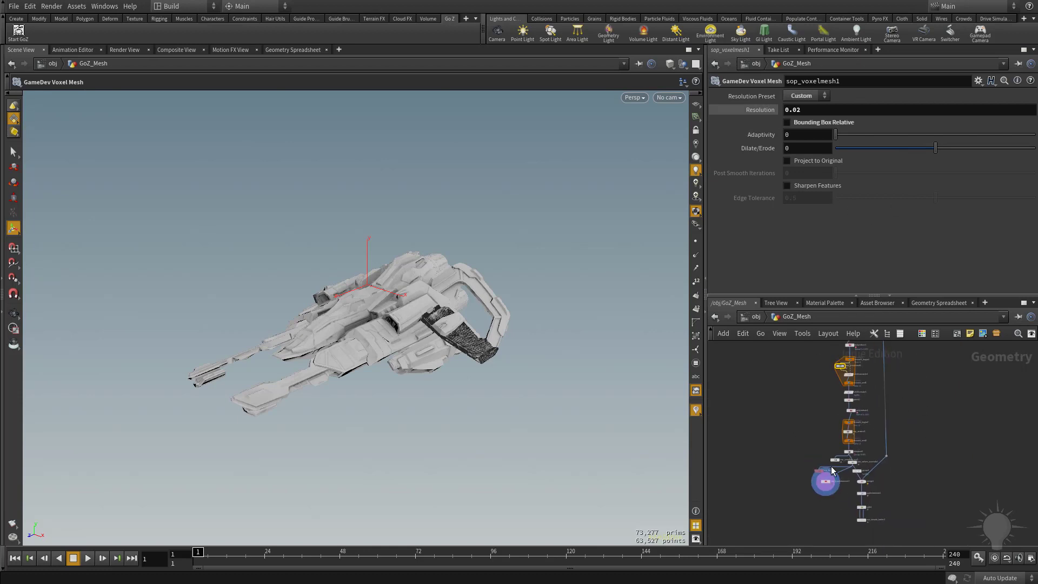
pyautogui.scroll(4, 915, 394)
pyautogui.moveTo(909, 365); pyautogui.dragTo(917, 510, button='middle')
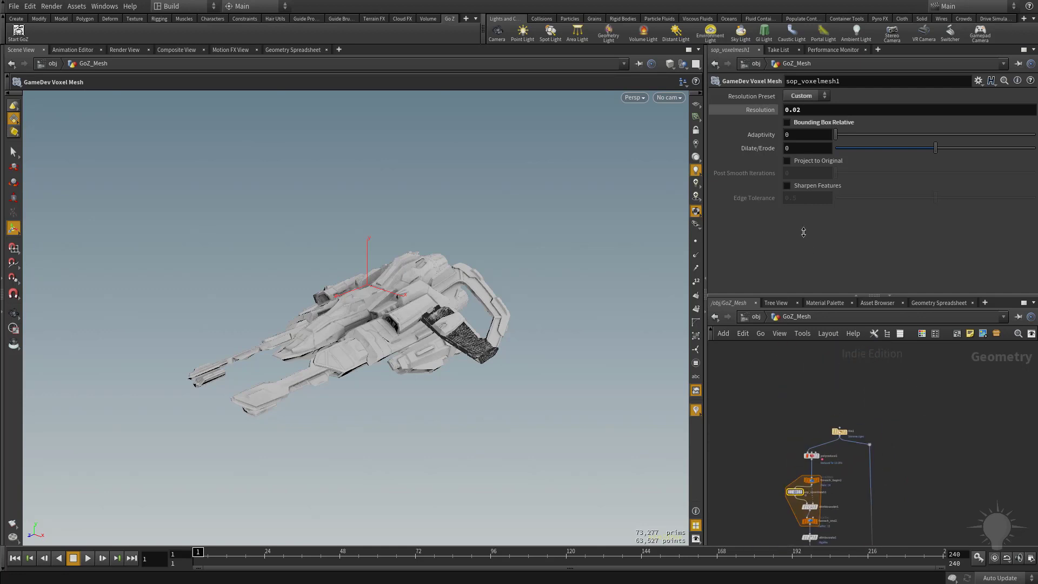
pyautogui.scroll(-2, 896, 392)
pyautogui.moveTo(905, 467); pyautogui.dragTo(947, 494, button='middle')
pyautogui.scroll(-2, 903, 417)
pyautogui.scroll(2, 917, 394)
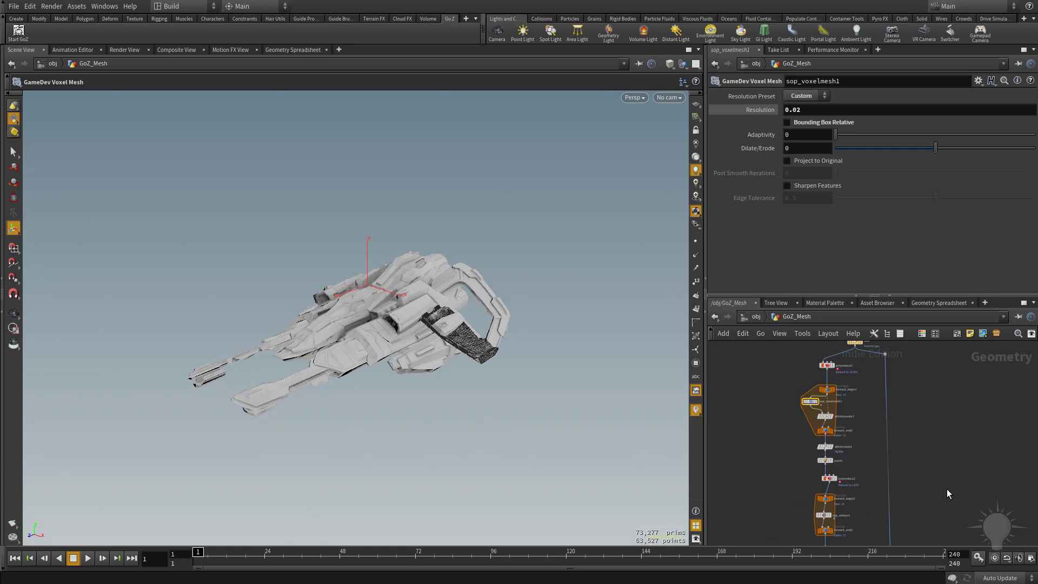
pyautogui.moveTo(859, 436); pyautogui.dragTo(841, 408, button='middle')
pyautogui.scroll(3, 881, 425)
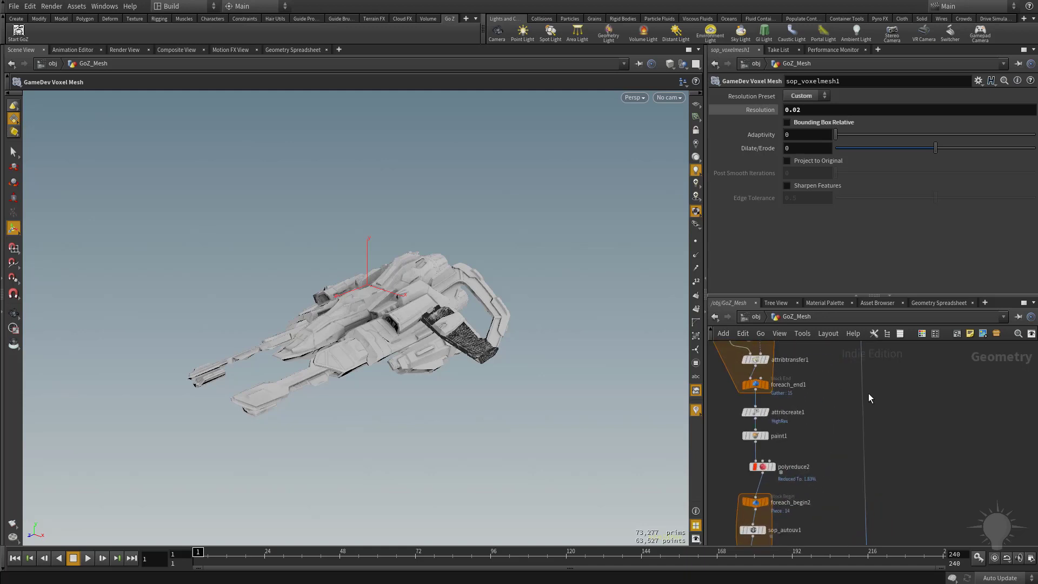
pyautogui.moveTo(909, 474); pyautogui.dragTo(942, 561, button='middle')
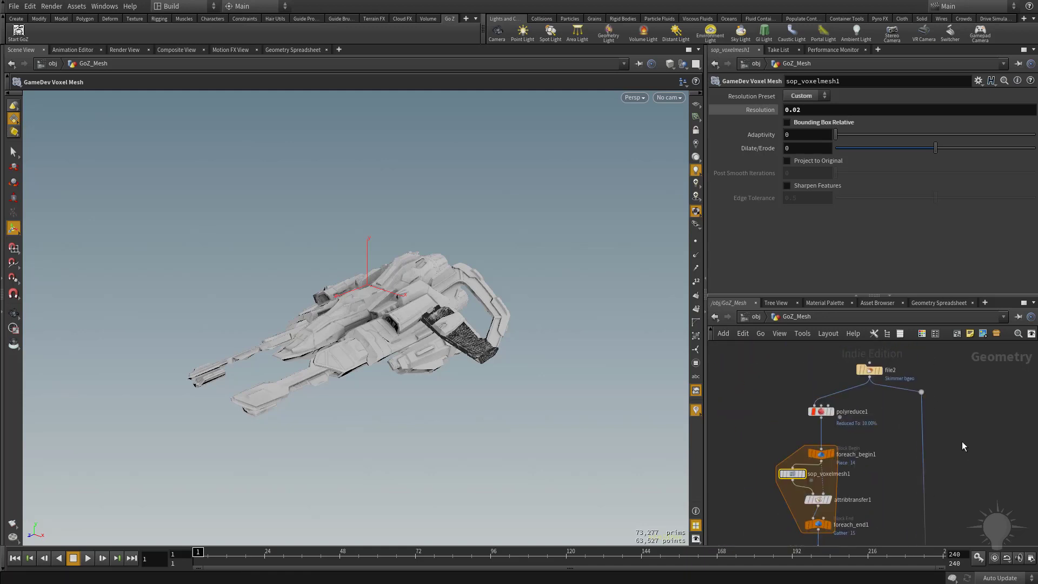